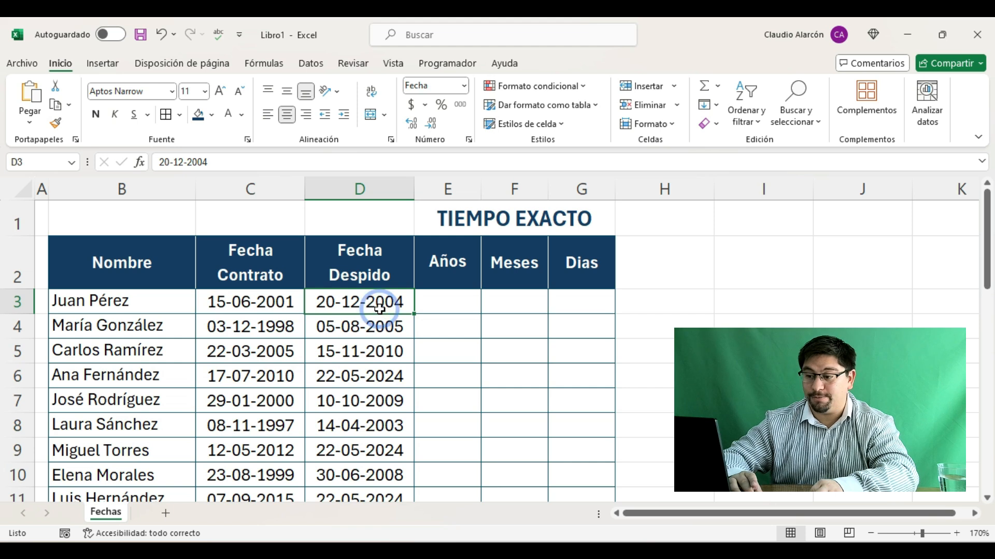
Step: Review the employee names and the empty Años, Meses and Dias cells under the TIEMPO EXACTO heading
{"action": "left_click", "coordinate": [493, 224]}
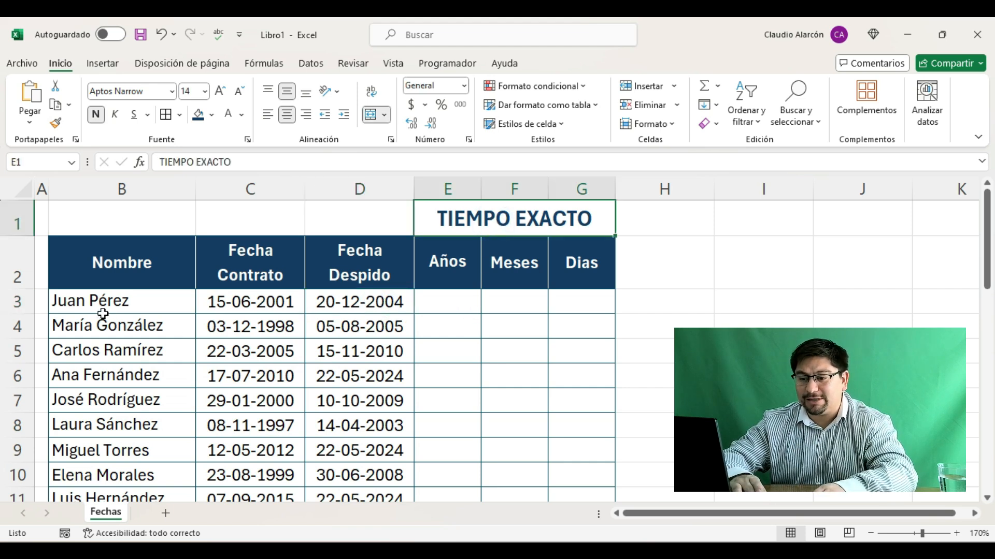
{"action": "left_click_drag", "start_coordinate": [160, 338], "coordinate": [163, 470]}
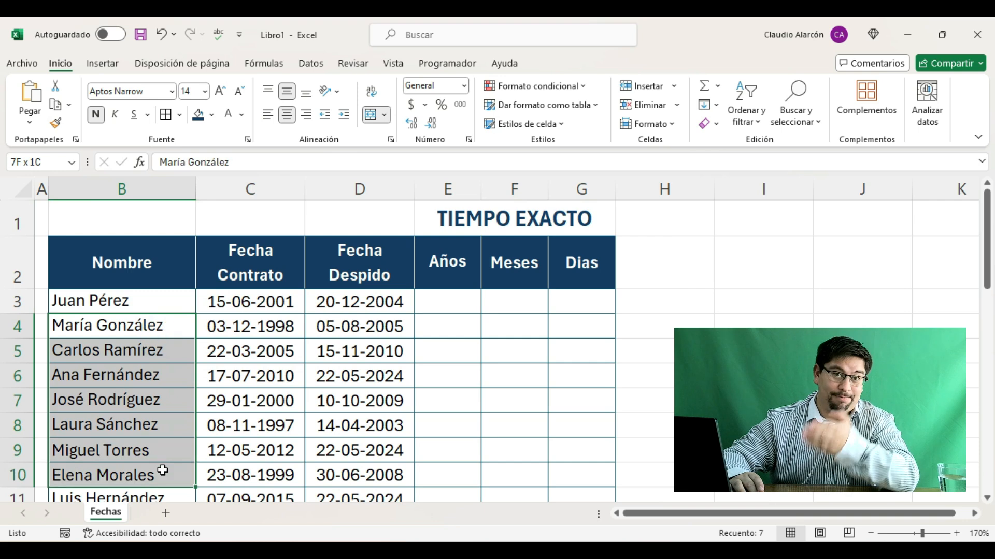
{"action": "left_click", "coordinate": [163, 471]}
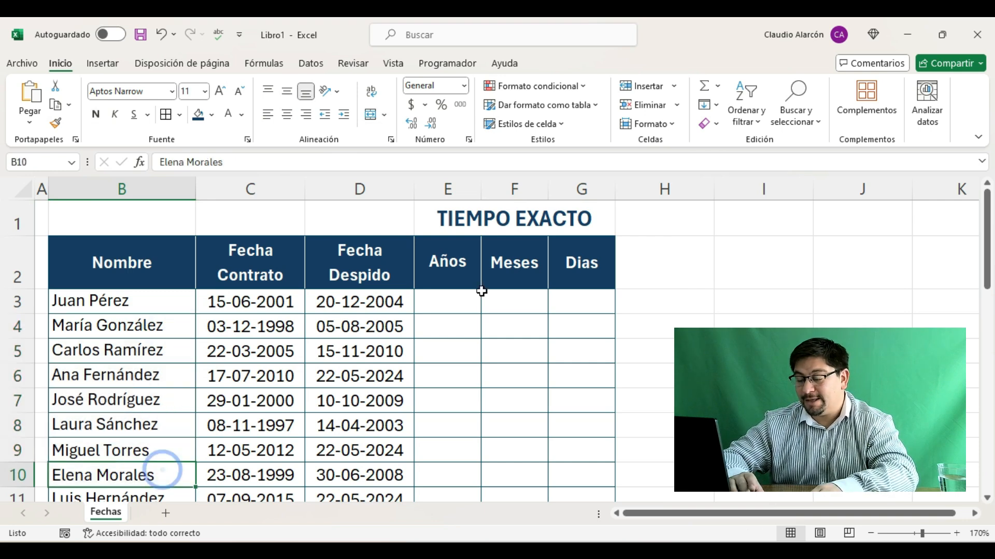
{"action": "left_click", "coordinate": [449, 300]}
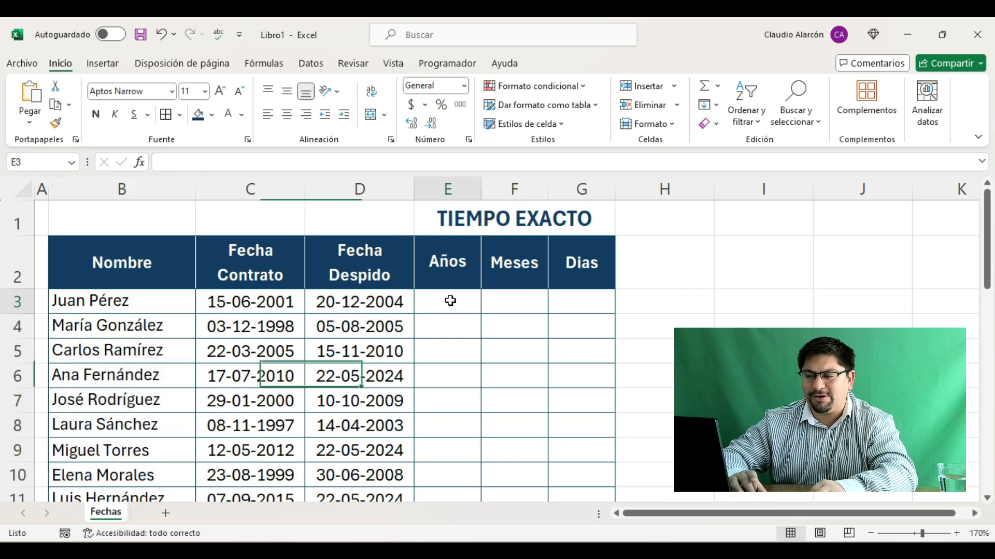
{"action": "left_click", "coordinate": [519, 301]}
{"action": "left_click", "coordinate": [580, 303]}
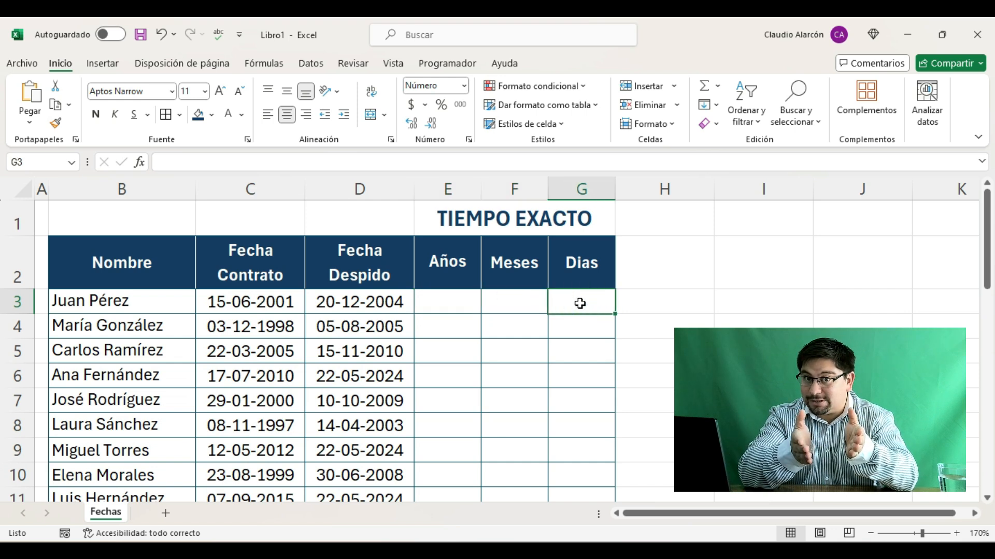
{"action": "left_click", "coordinate": [439, 291]}
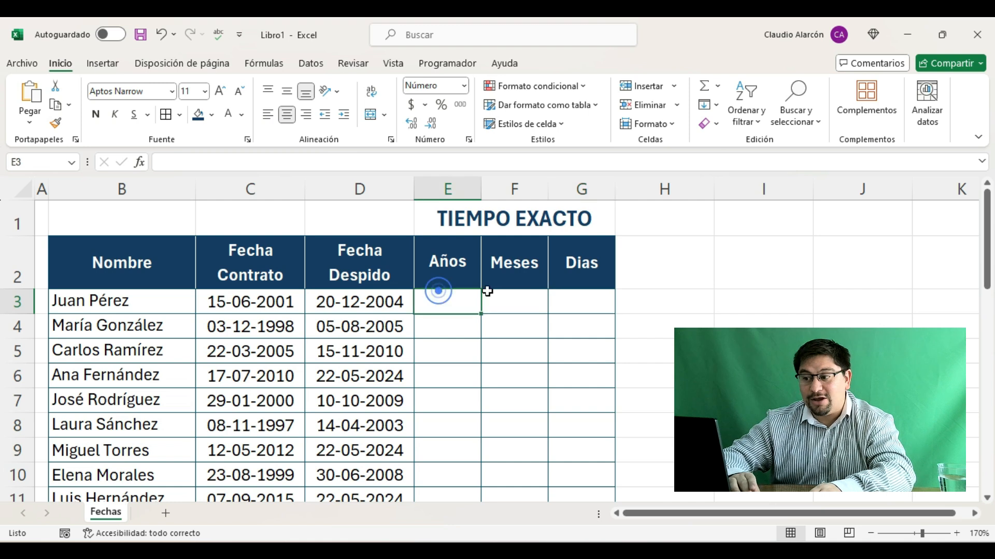
{"action": "left_click", "coordinate": [510, 291]}
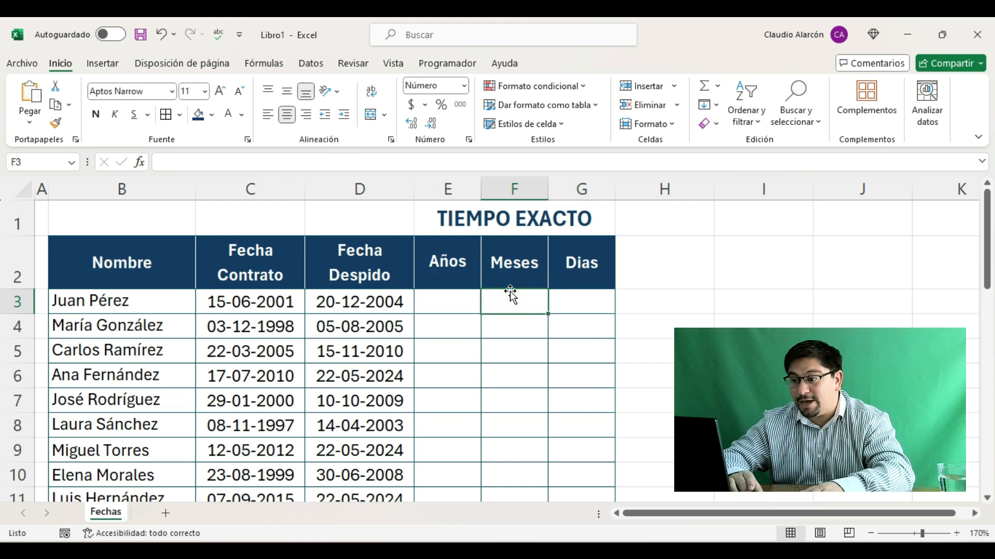
{"action": "left_click", "coordinate": [578, 293]}
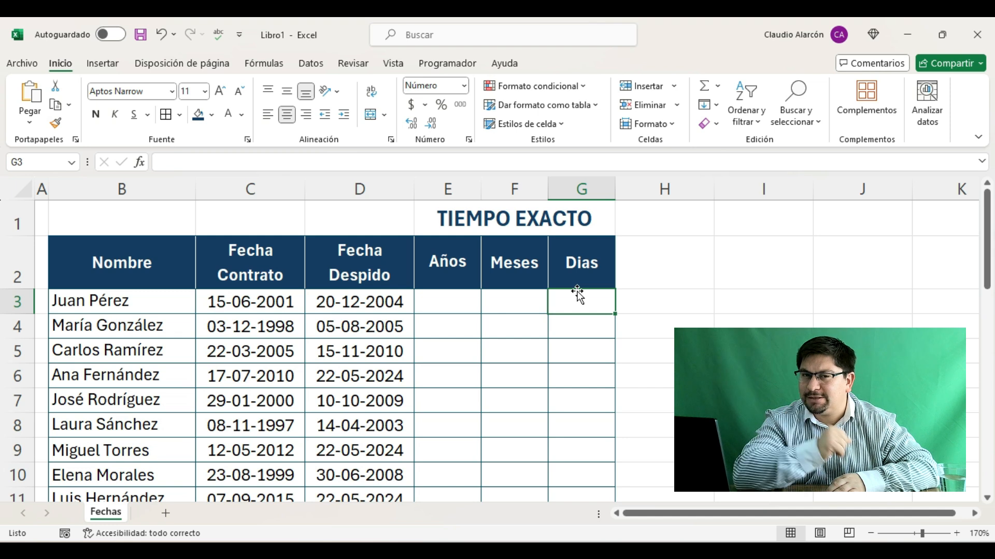
Step: Enter the formula =SIFECHA(C3;D3;"y") in E3 to calculate the complete years between the contract and dismissal dates
{"action": "left_click", "coordinate": [457, 301]}
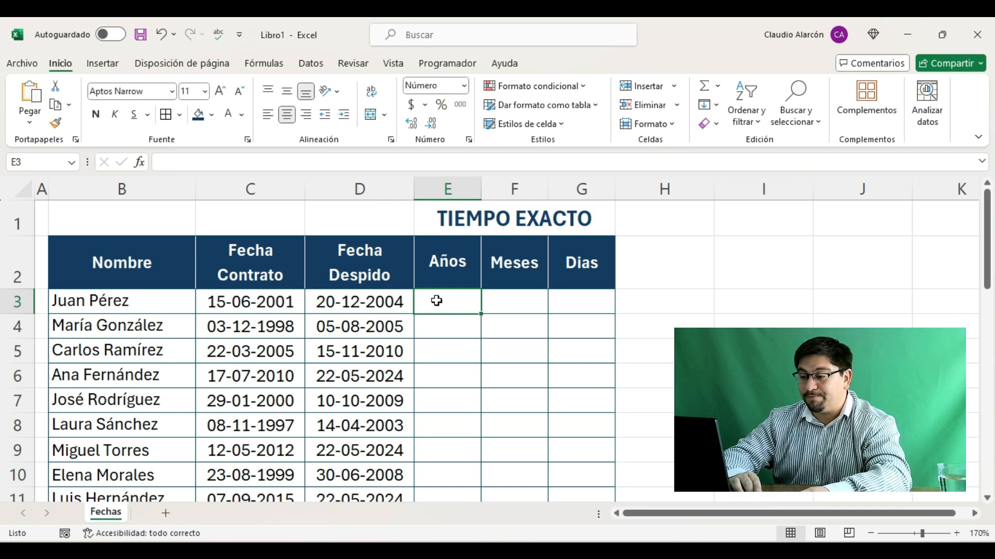
{"action": "type", "text": "="}
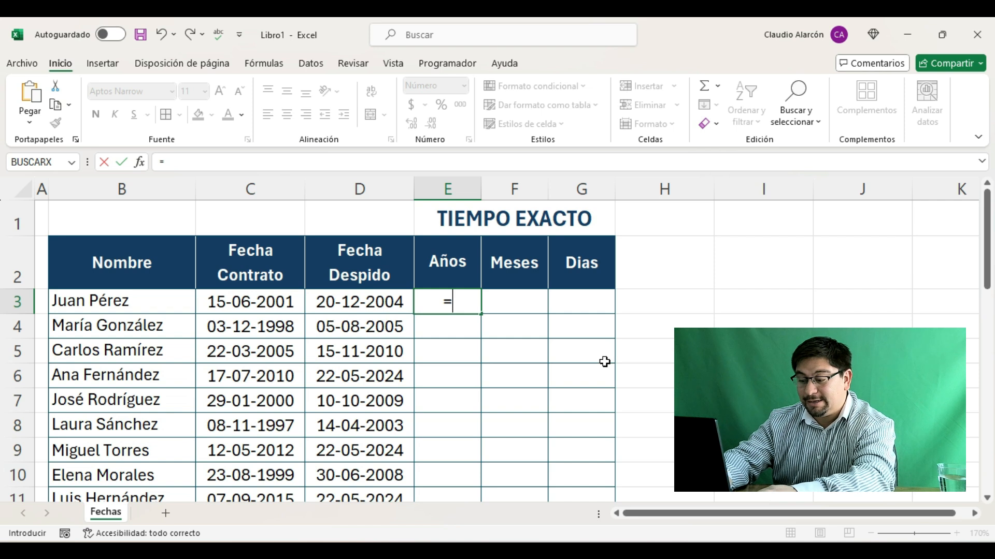
{"action": "type", "text": "SI"}
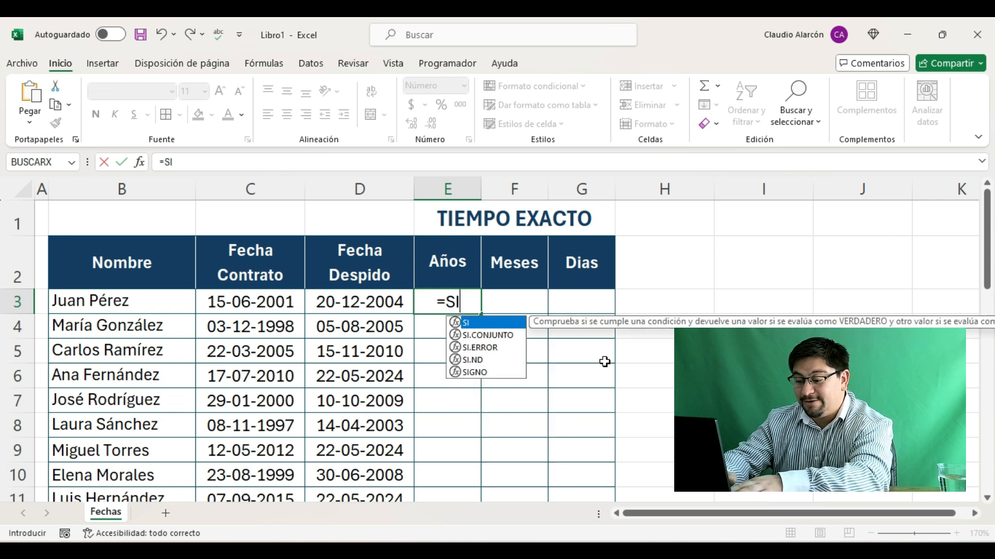
{"action": "type", "text": "FR"}
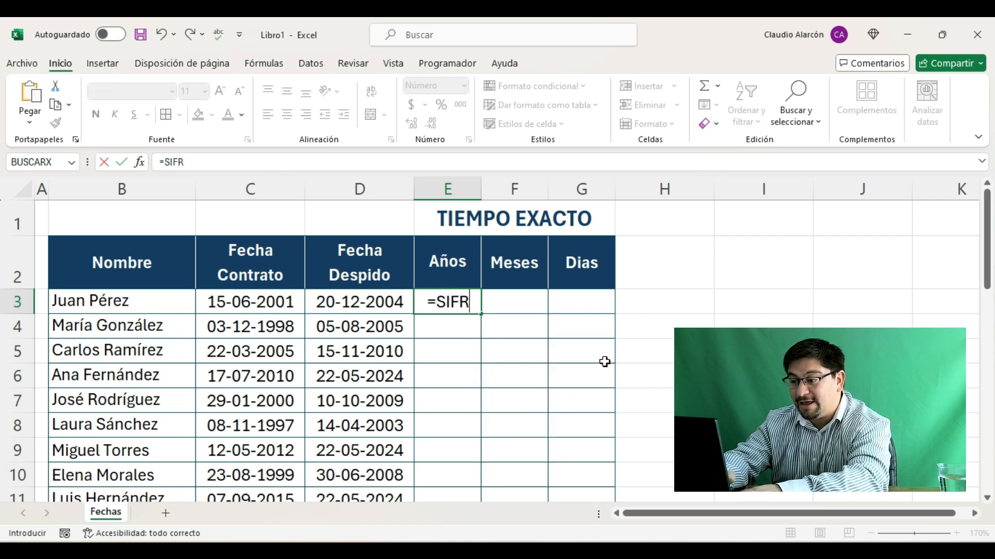
{"action": "key", "text": "BackSpace"}
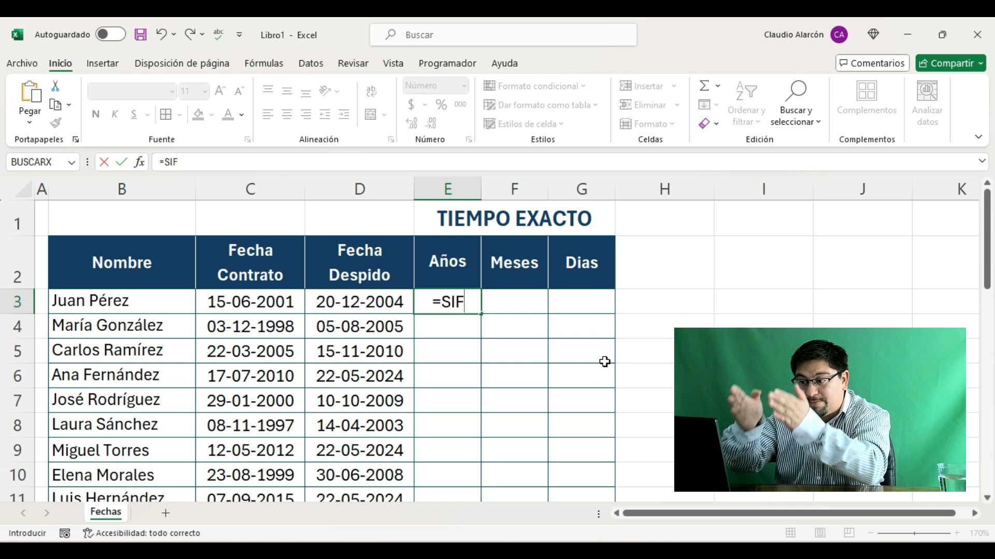
{"action": "type", "text": "ECHA"}
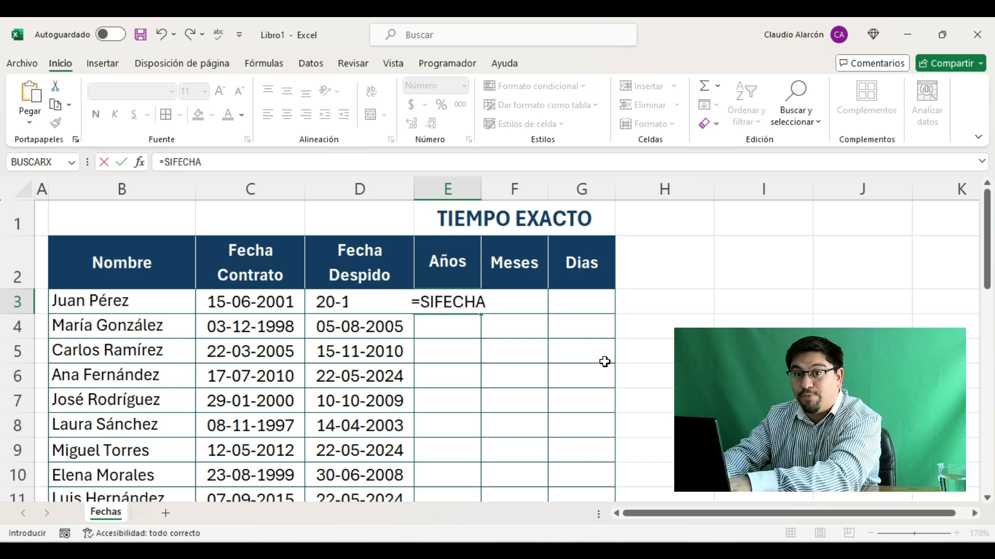
{"action": "type", "text": "("}
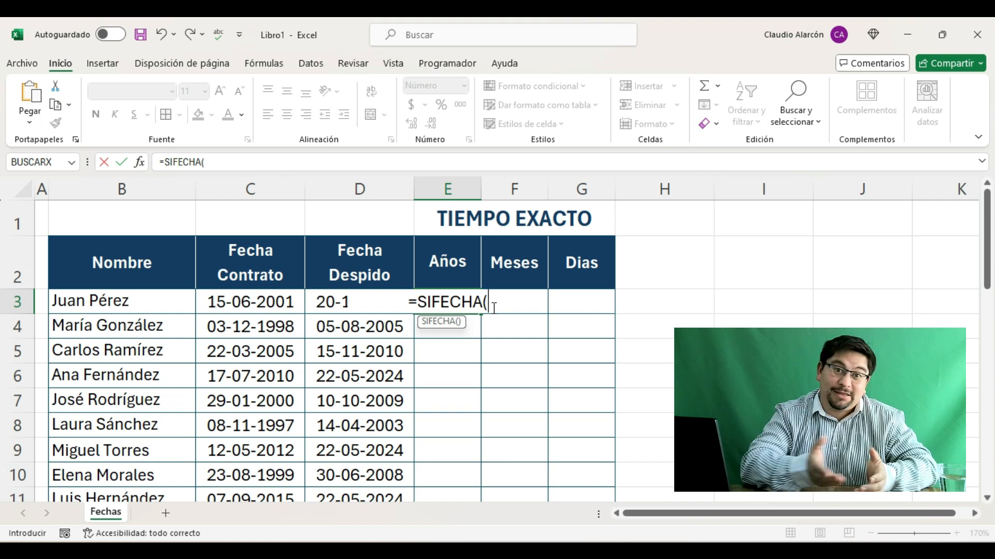
{"action": "left_click", "coordinate": [240, 302]}
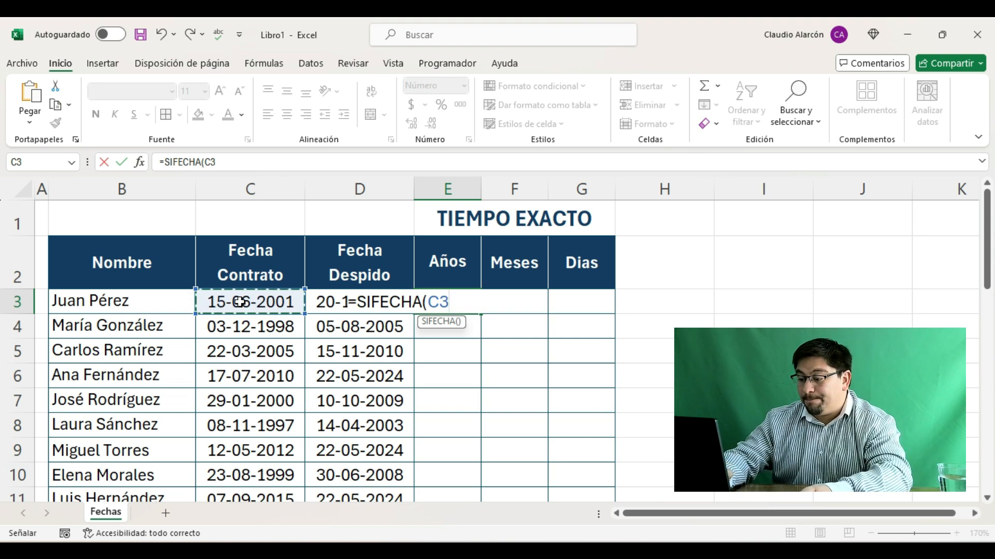
{"action": "type", "text": ";"}
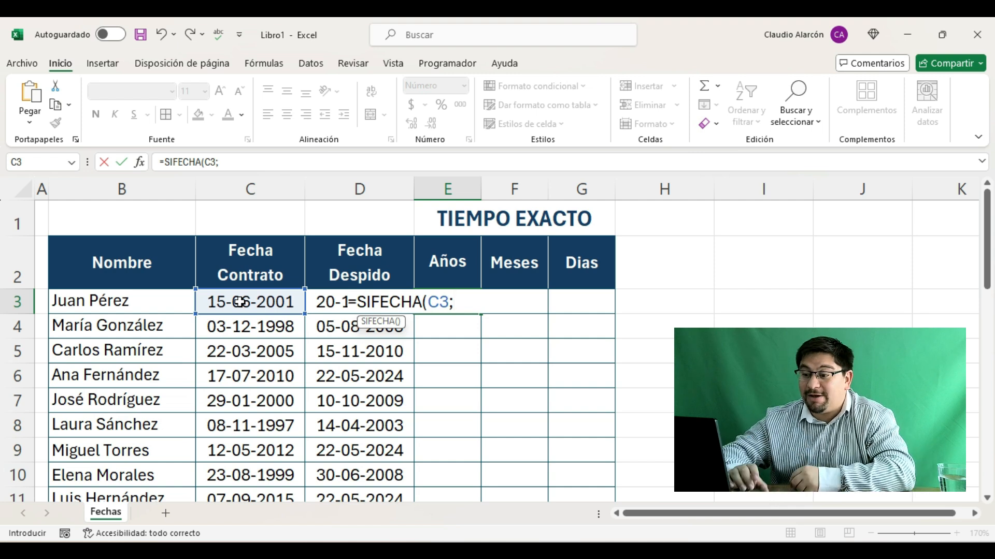
{"action": "left_click", "coordinate": [338, 301]}
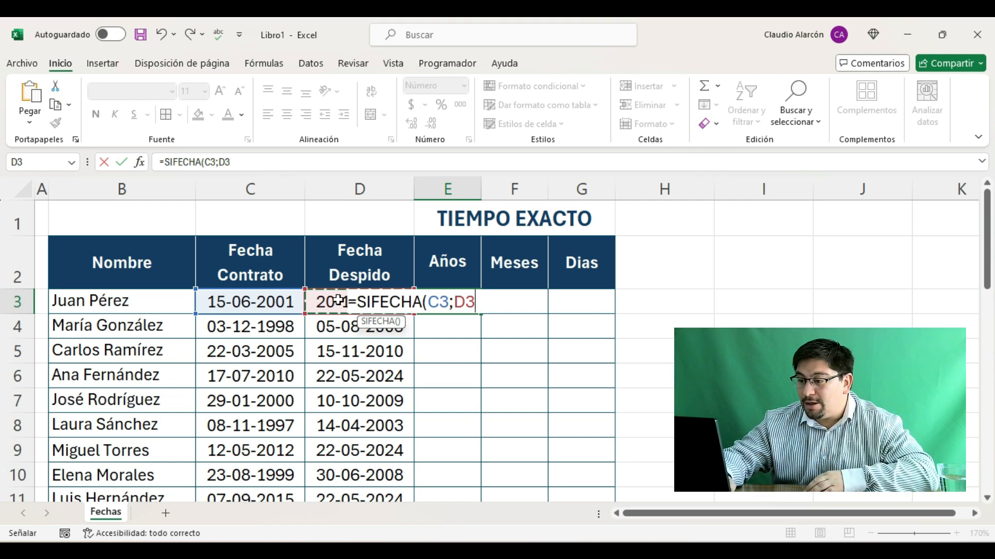
{"action": "type", "text": ";"}
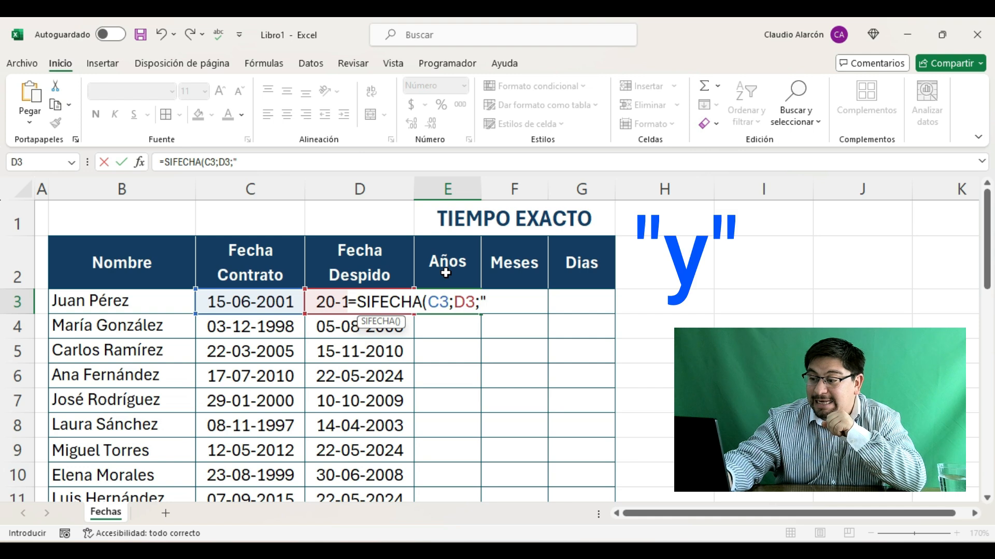
{"action": "type", "text": "y\""}
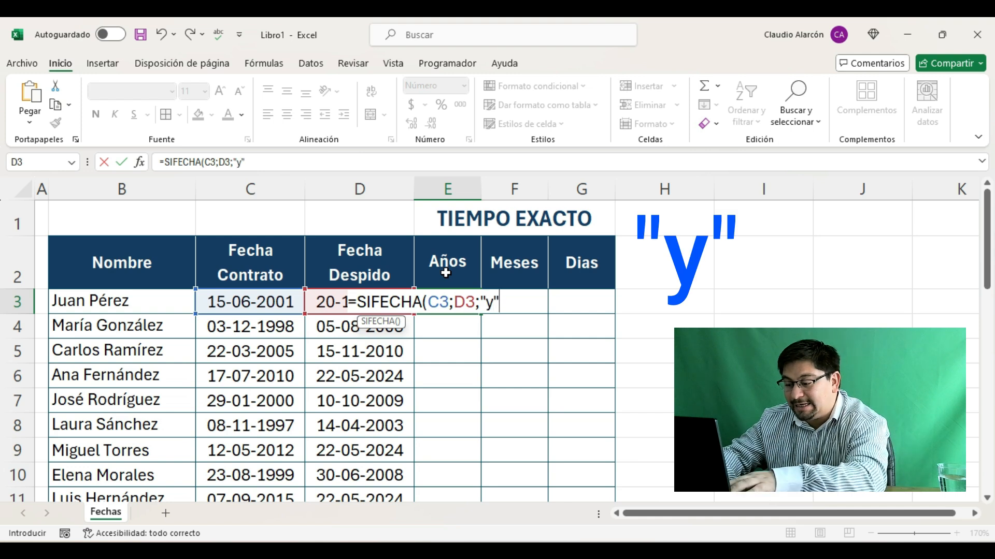
{"action": "type", "text": ")"}
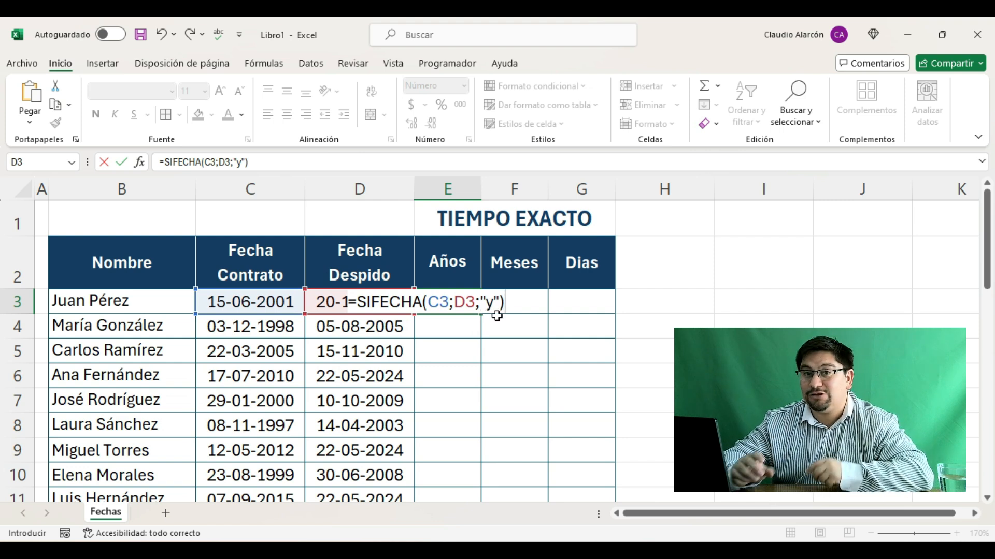
{"action": "key", "text": "Return"}
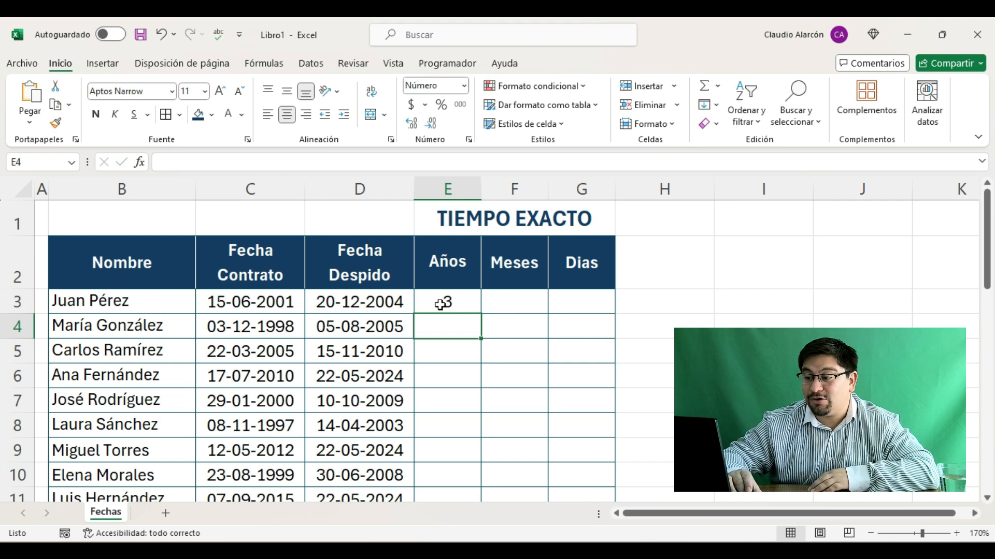
Step: Fill the years formula from E3 down the whole Años column
{"action": "left_click", "coordinate": [440, 305]}
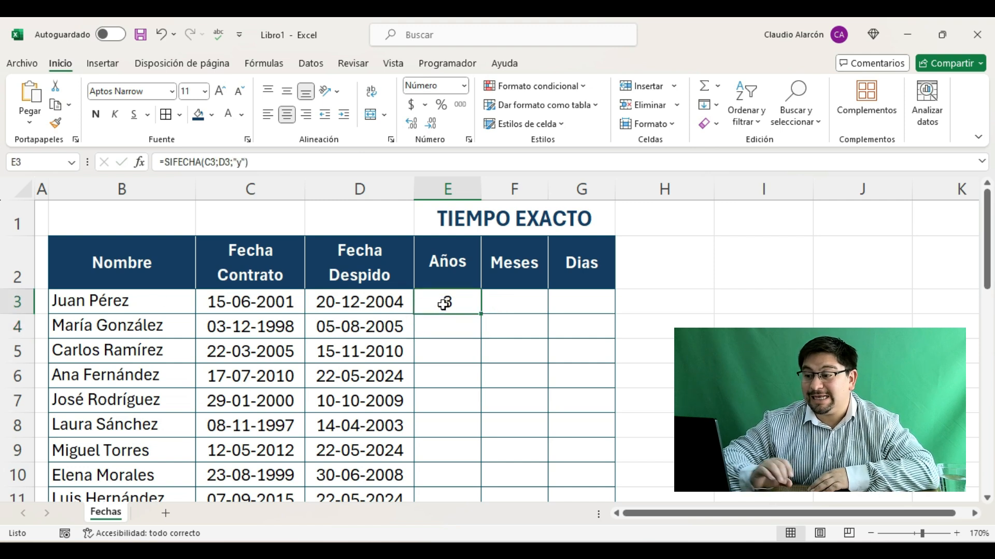
{"action": "double_click", "coordinate": [483, 314]}
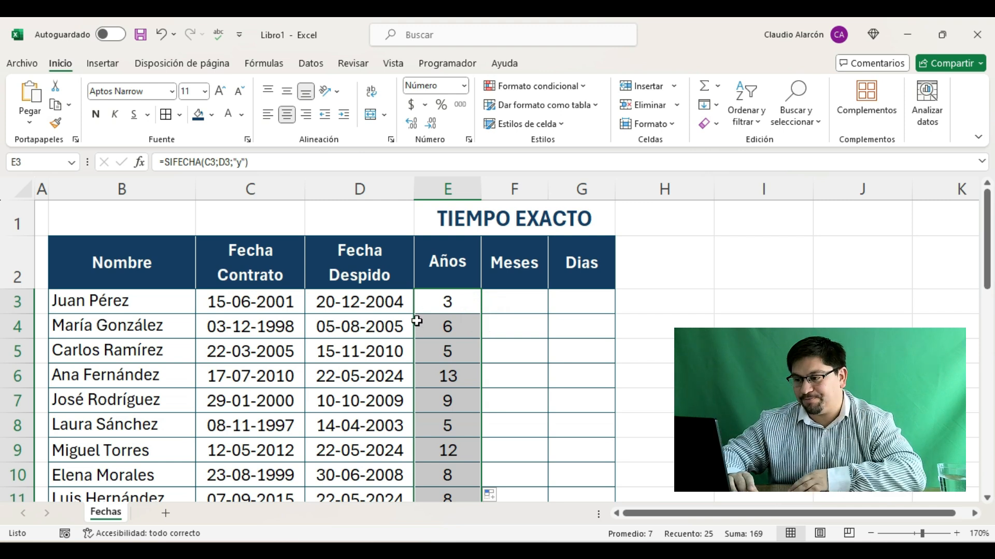
{"action": "left_click", "coordinate": [510, 302]}
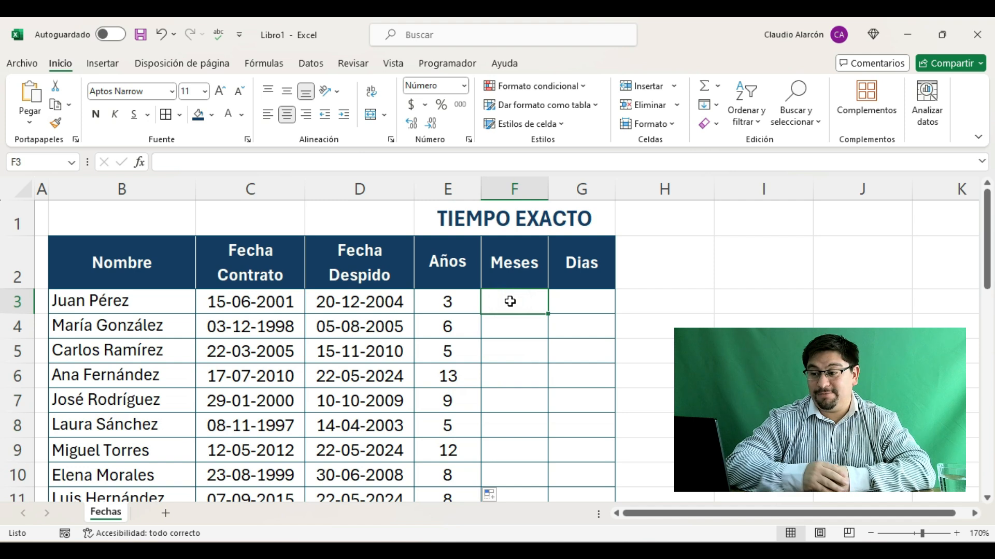
{"action": "left_click", "coordinate": [437, 303]}
{"action": "left_click", "coordinate": [436, 303]}
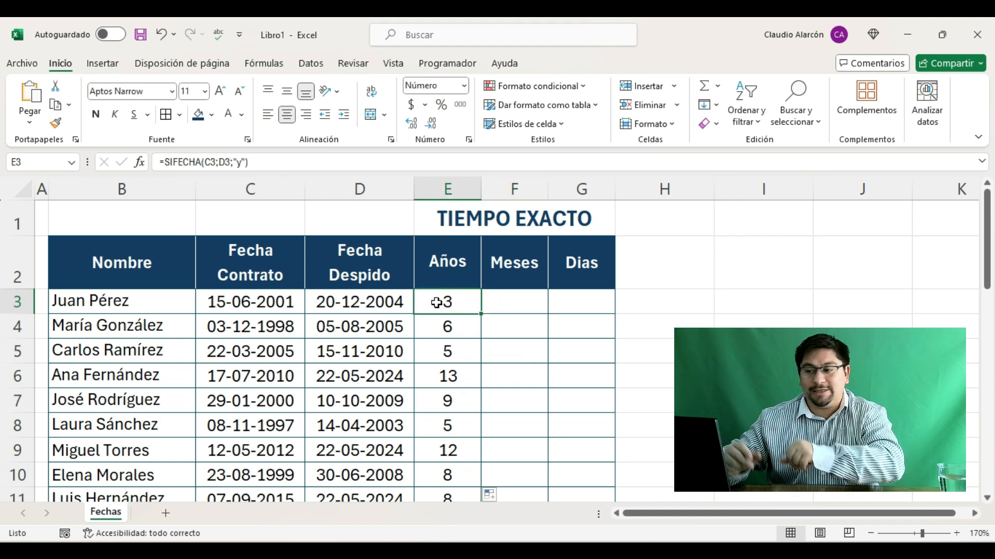
Step: Enter the formula =SIFECHA(C3;D3;"ym") in F3 to calculate the months remaining after the complete years
{"action": "left_click", "coordinate": [521, 306]}
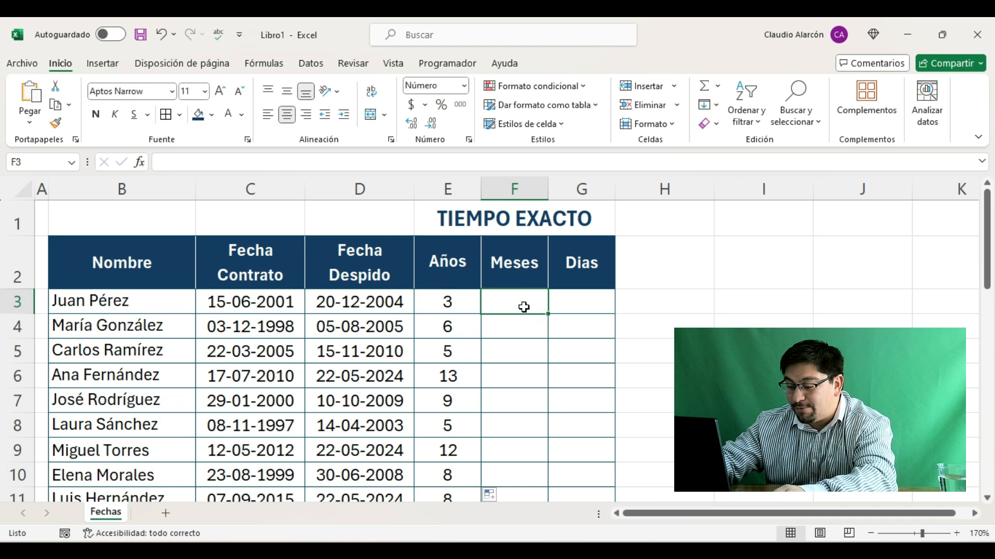
{"action": "type", "text": "=SIFECHA"}
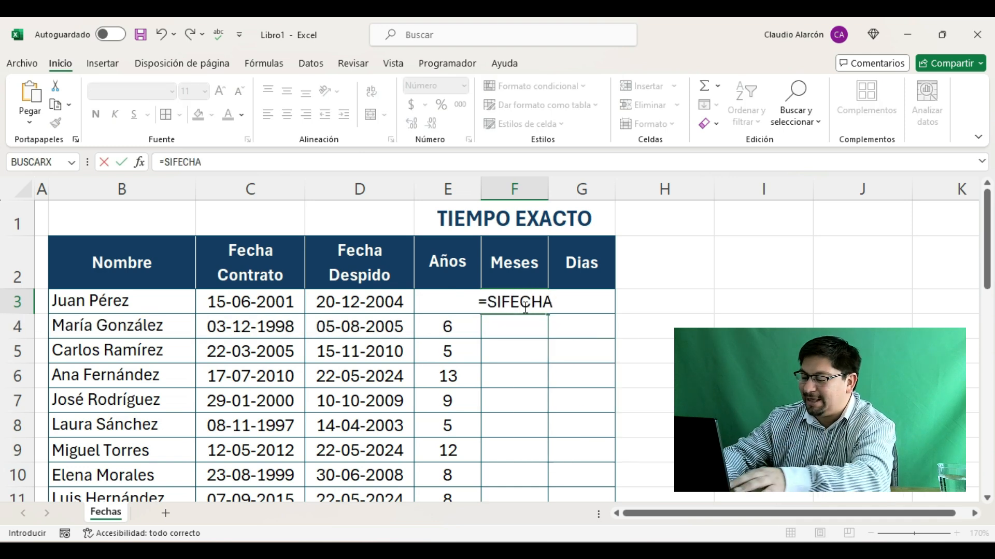
{"action": "type", "text": "("}
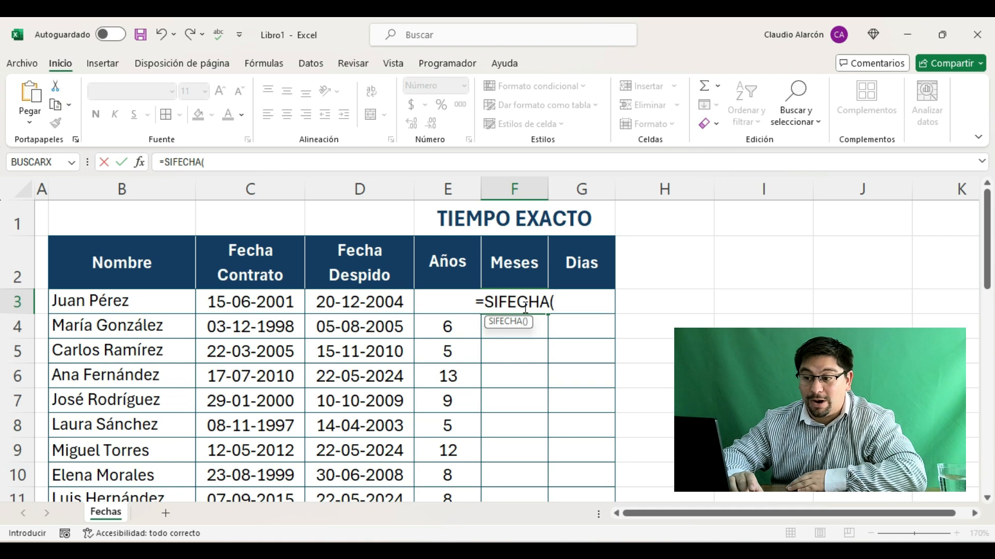
{"action": "left_click", "coordinate": [224, 302]}
{"action": "type", "text": ";"}
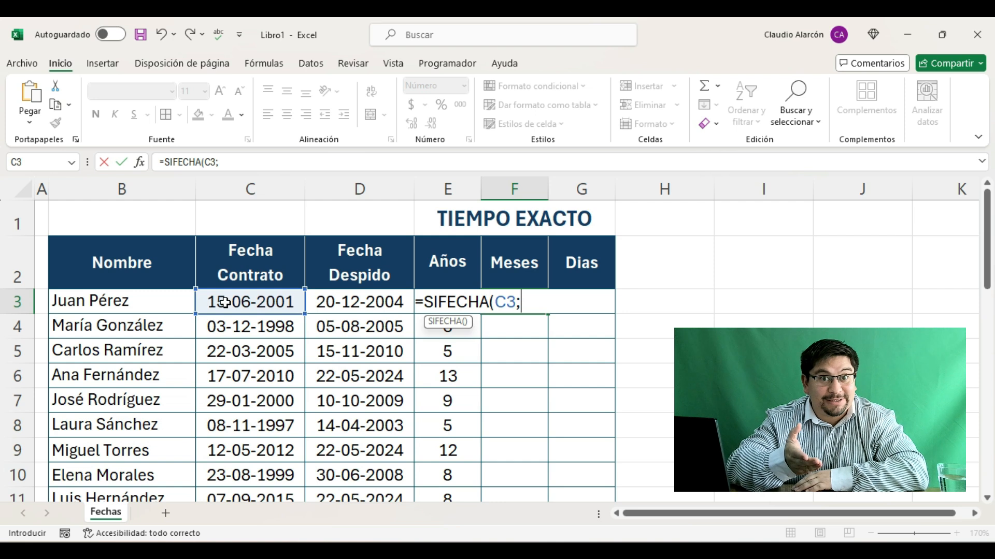
{"action": "left_click", "coordinate": [324, 301]}
{"action": "type", "text": ";\"y"}
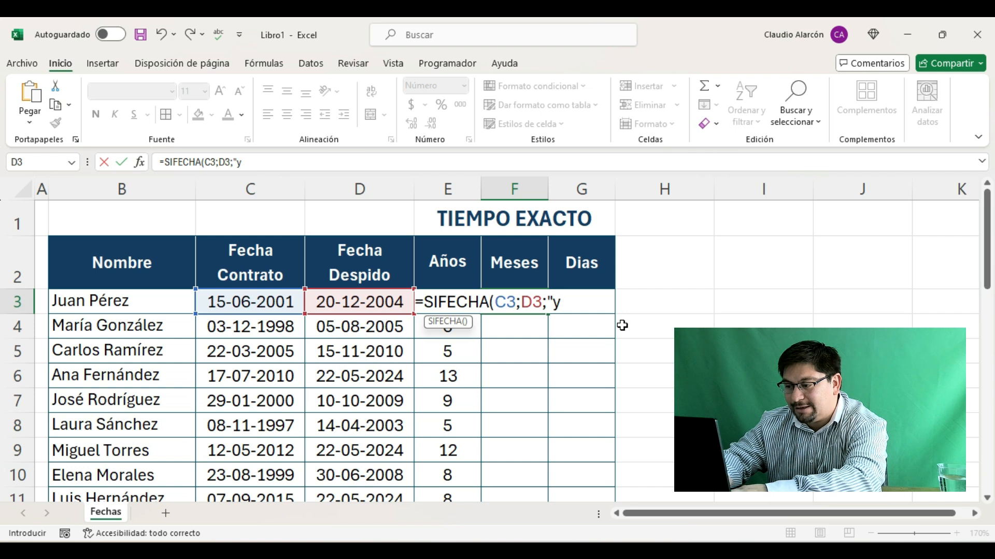
{"action": "type", "text": "m\""}
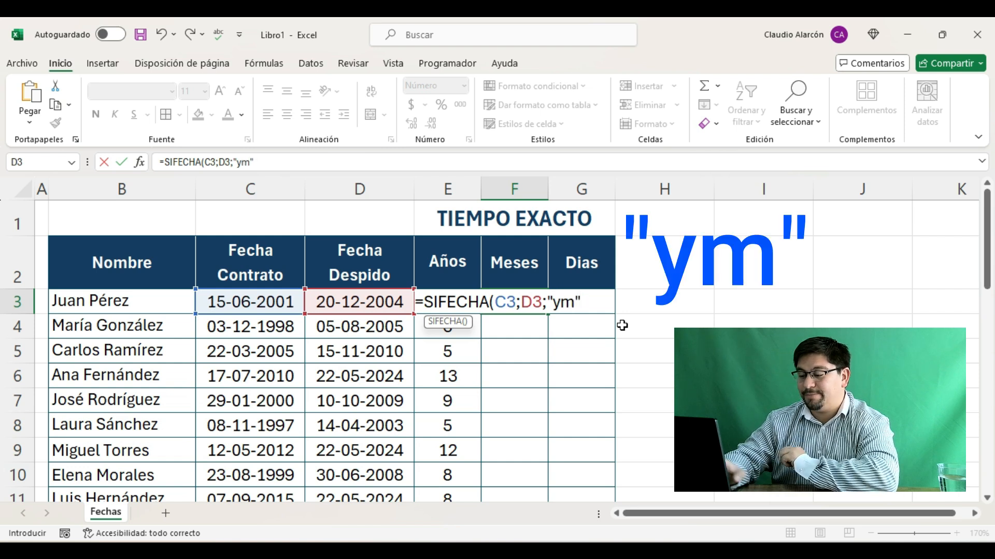
{"action": "type", "text": ")"}
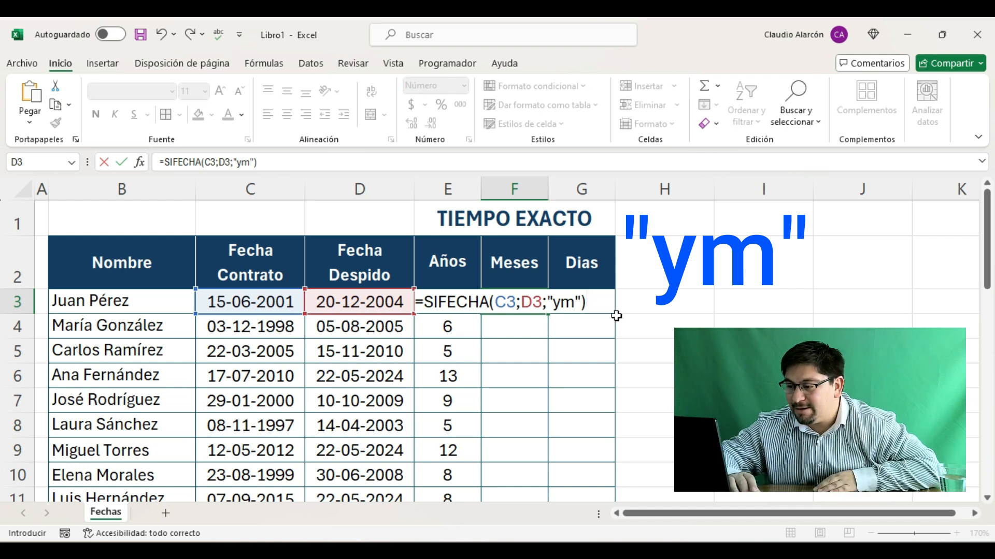
{"action": "left_click_drag", "start_coordinate": [561, 302], "coordinate": [575, 302]}
{"action": "left_click", "coordinate": [575, 302]}
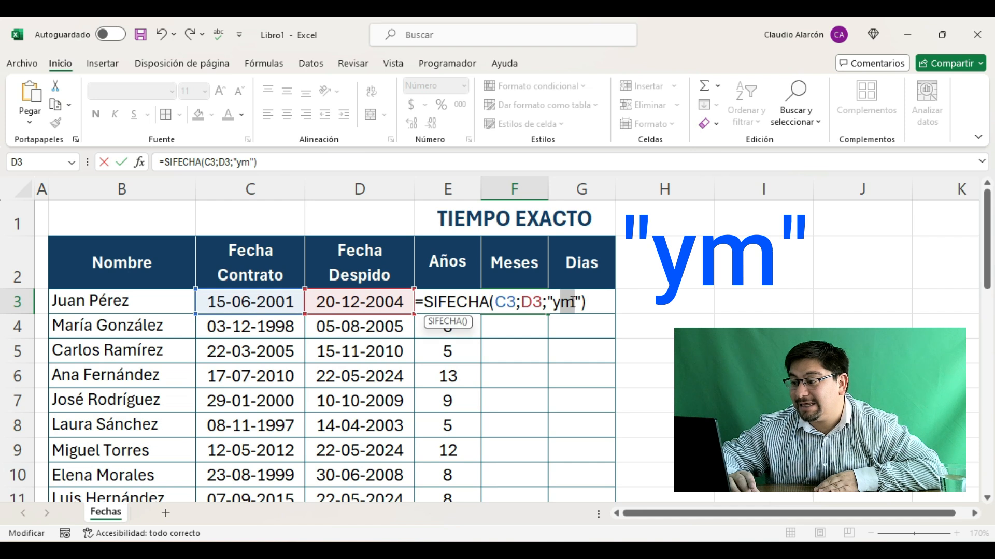
{"action": "left_click", "coordinate": [553, 302]}
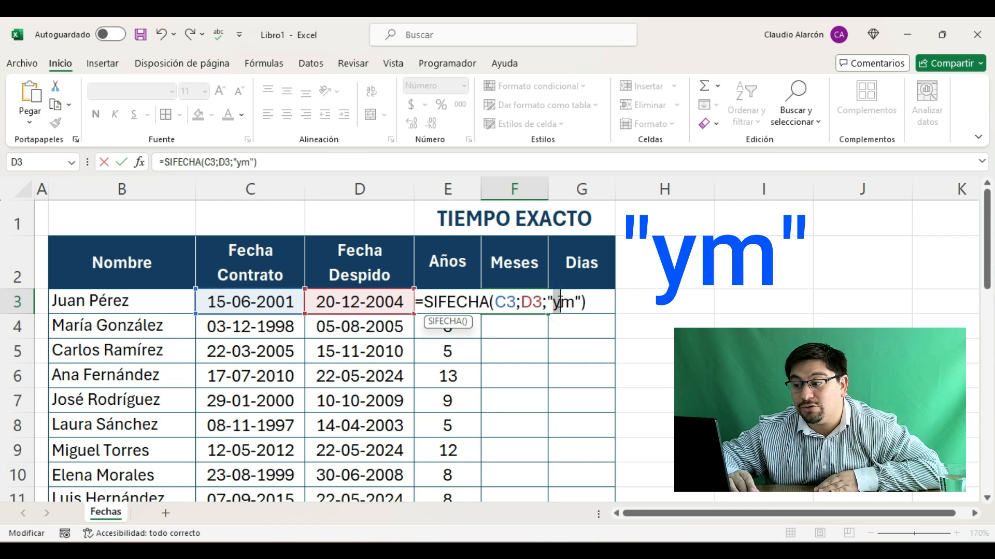
{"action": "left_click_drag", "start_coordinate": [562, 302], "coordinate": [572, 302]}
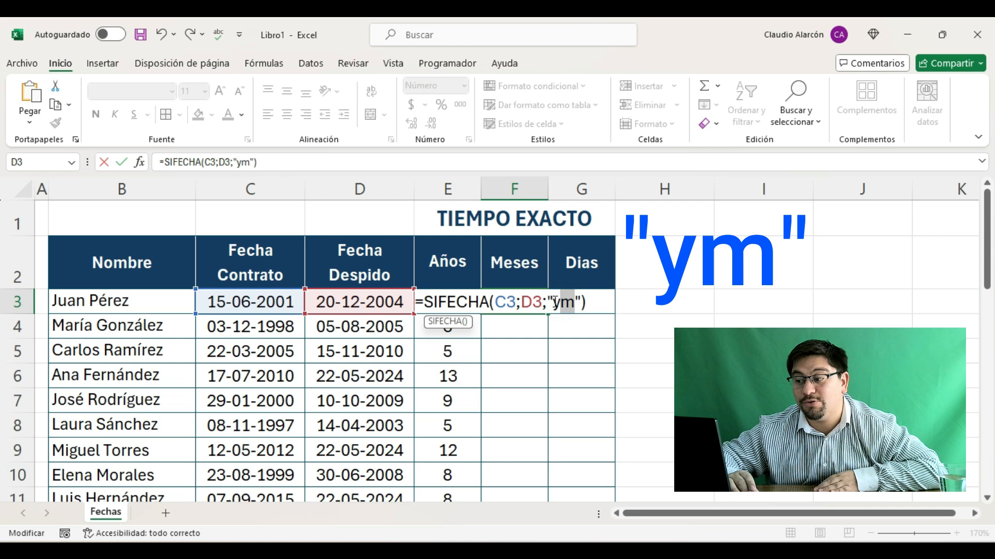
{"action": "left_click", "coordinate": [556, 302]}
{"action": "key", "text": "Return"}
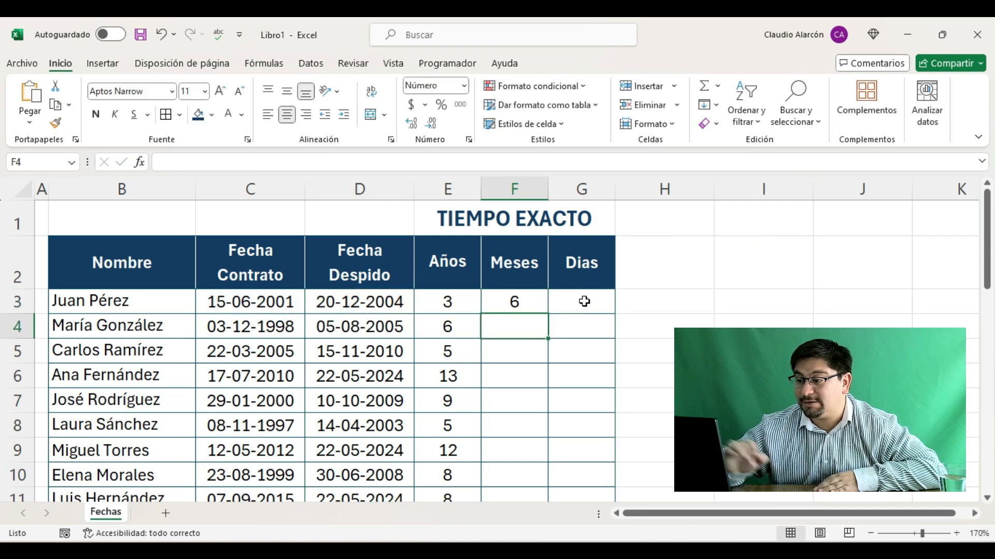
Step: Fill the months formula from F3 down the whole Meses column
{"action": "left_click", "coordinate": [513, 302]}
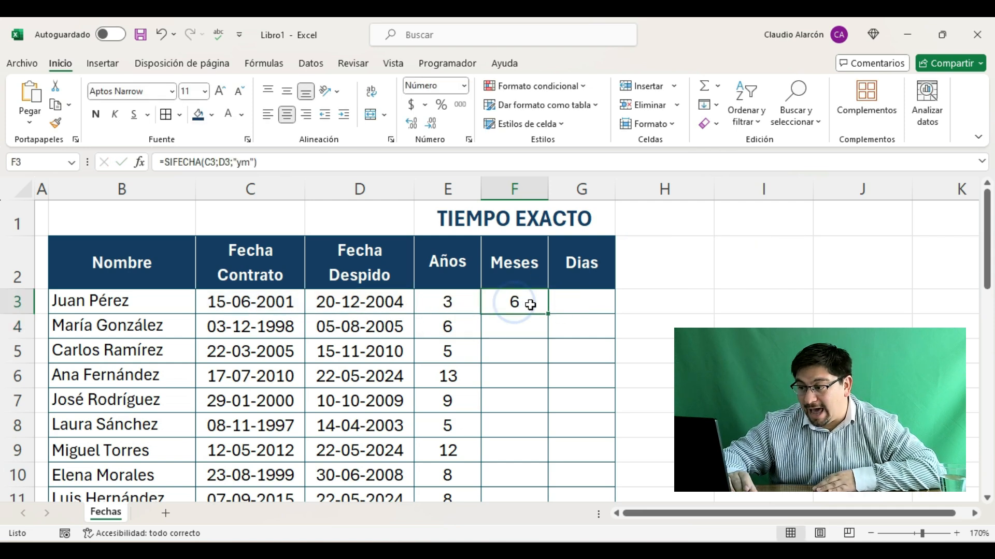
{"action": "double_click", "coordinate": [548, 312]}
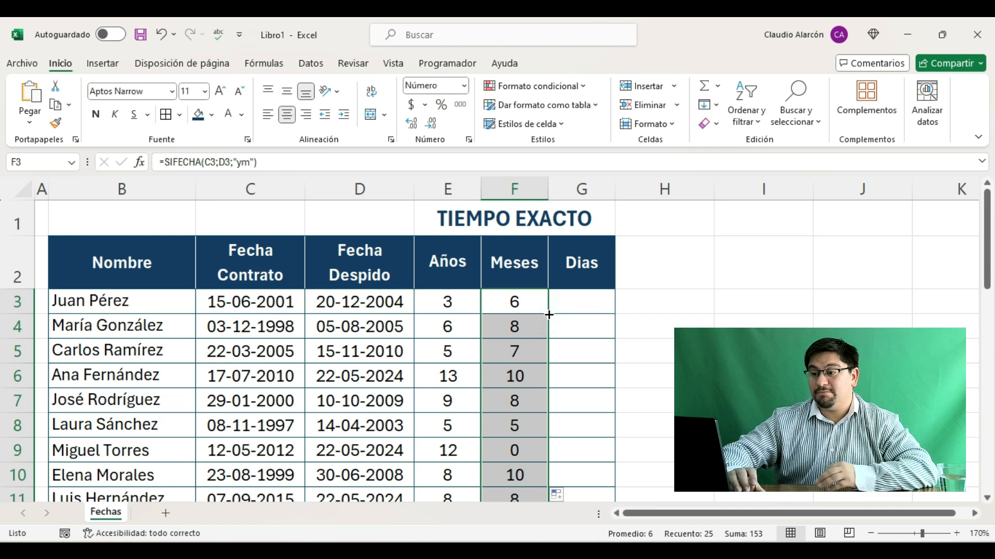
Step: Check the years and months calculated for the first two employees and the still empty Dias cell in row 3
{"action": "left_click", "coordinate": [440, 296]}
{"action": "left_click", "coordinate": [512, 299]}
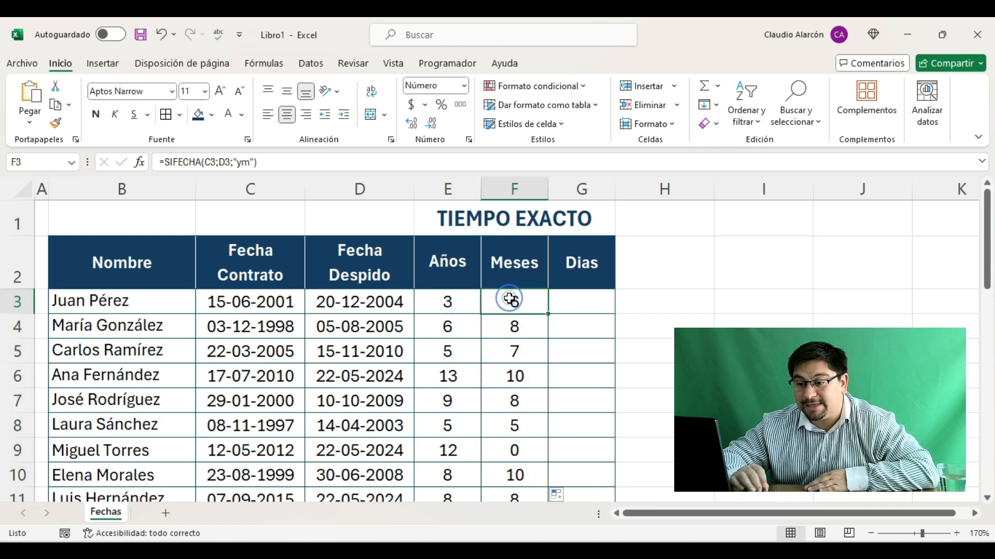
{"action": "left_click", "coordinate": [144, 320]}
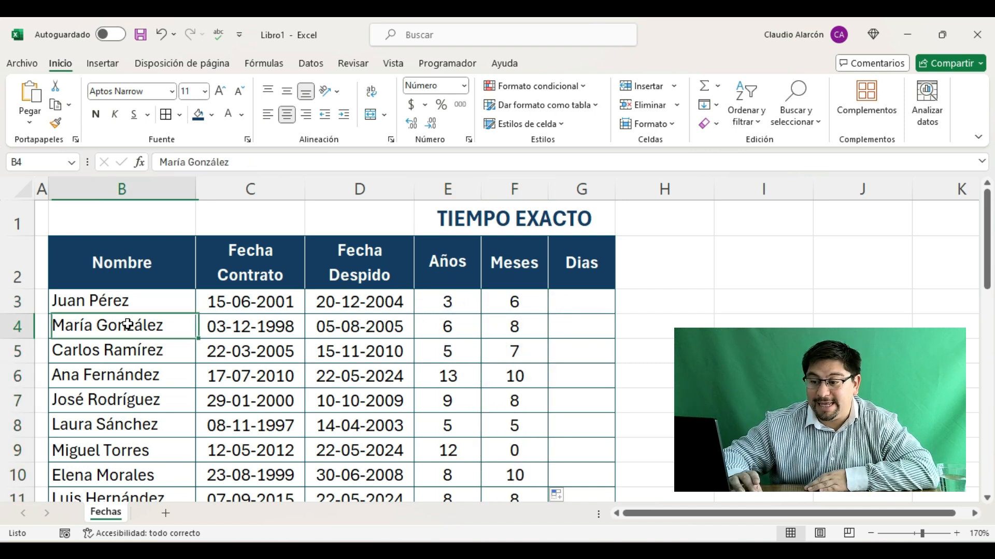
{"action": "left_click", "coordinate": [451, 325]}
{"action": "left_click", "coordinate": [516, 326]}
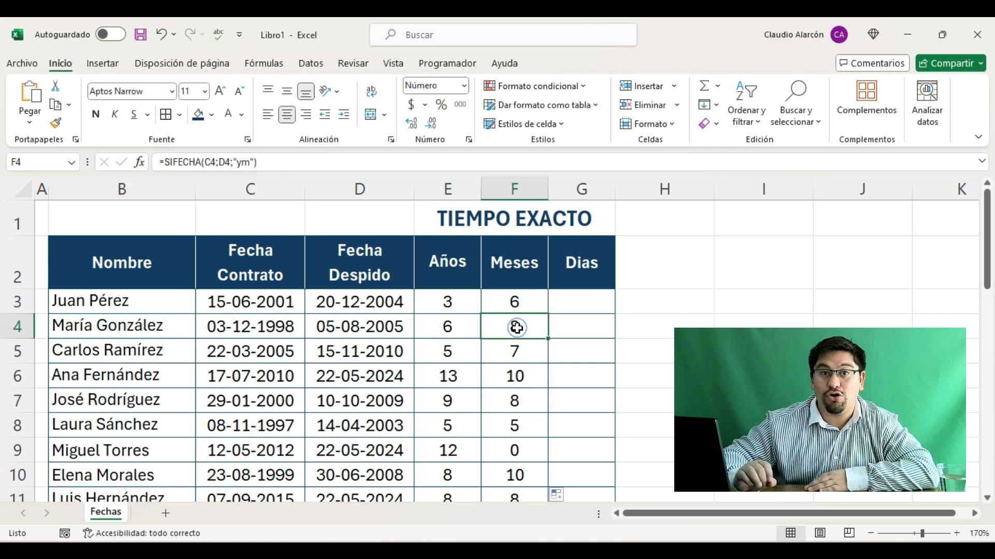
{"action": "left_click", "coordinate": [590, 298]}
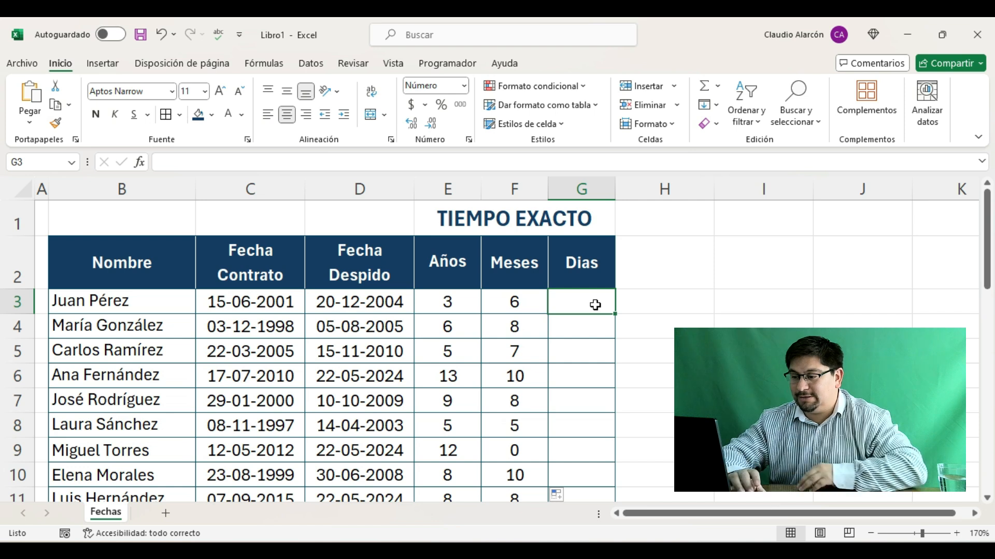
{"action": "left_click", "coordinate": [434, 301]}
{"action": "left_click", "coordinate": [516, 301]}
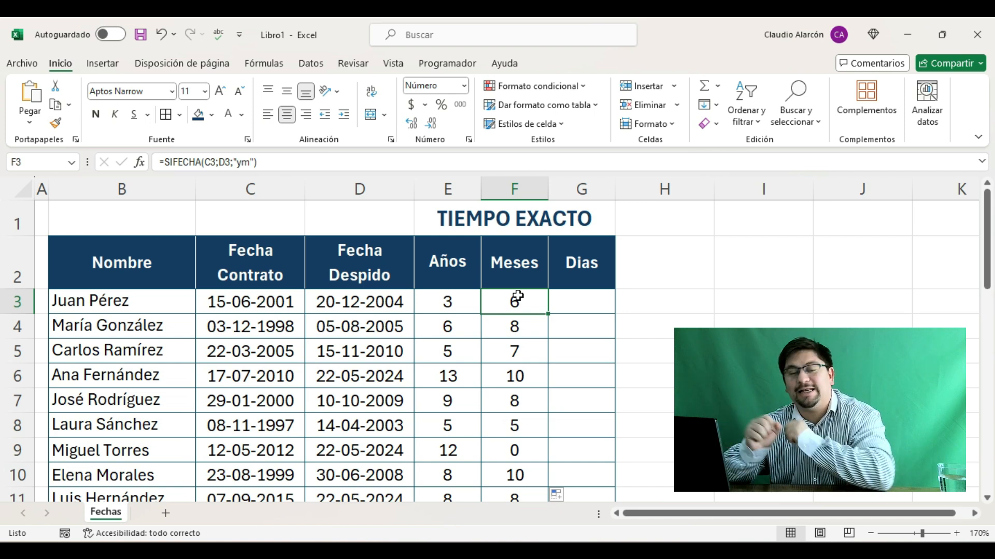
Step: Enter the formula =SIFECHA(C3;D3;"md") in G3 to calculate the days remaining after the complete months
{"action": "left_click", "coordinate": [582, 298]}
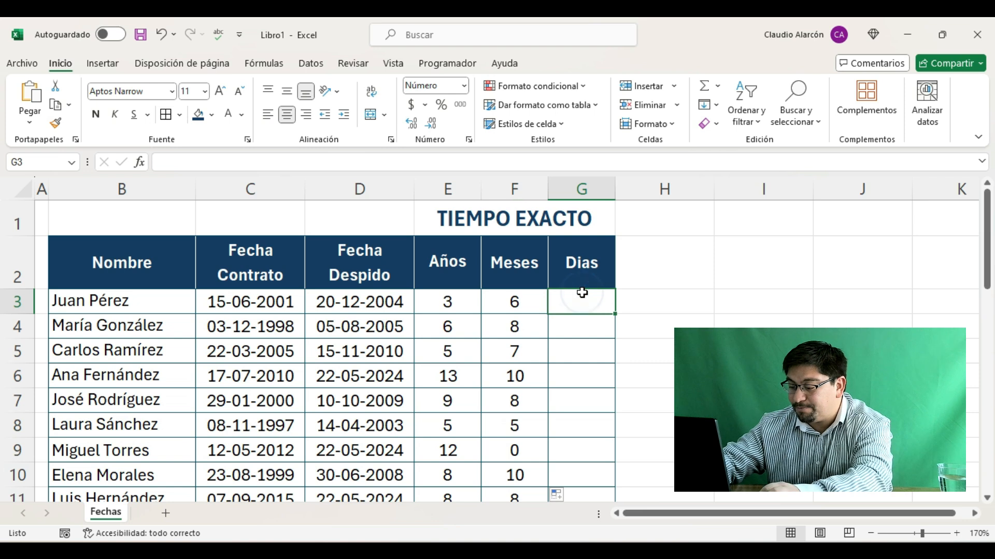
{"action": "type", "text": "=SIFE"}
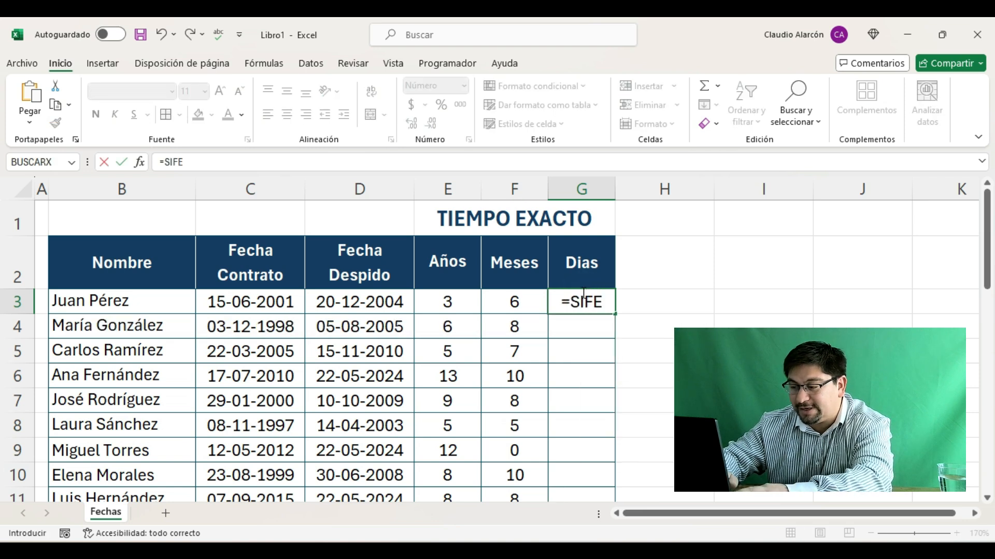
{"action": "type", "text": "CHA("}
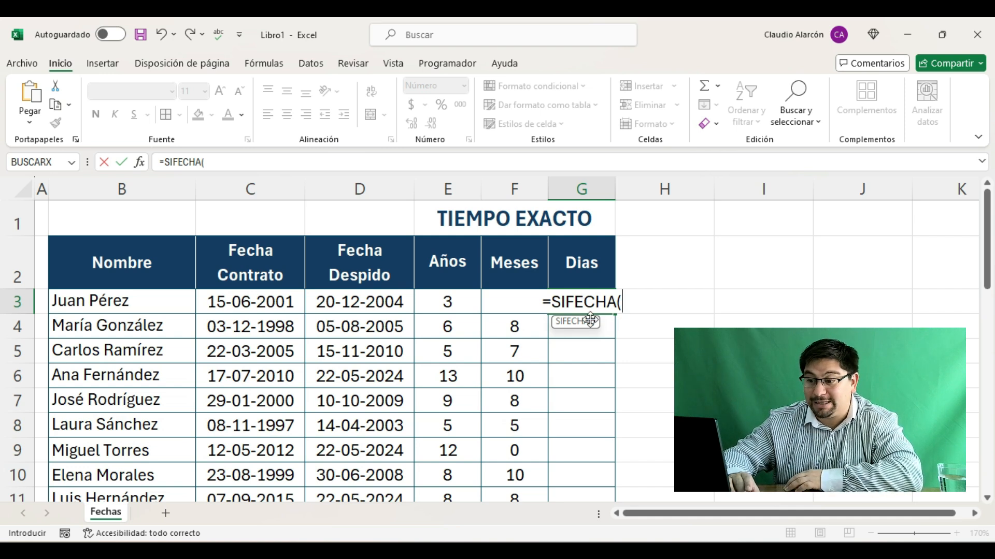
{"action": "left_click", "coordinate": [235, 303]}
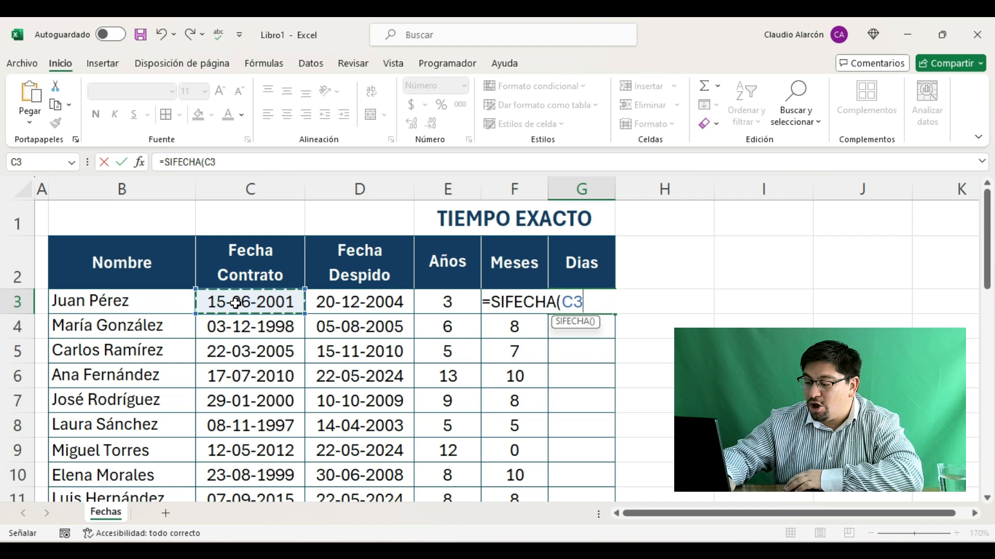
{"action": "type", "text": ";"}
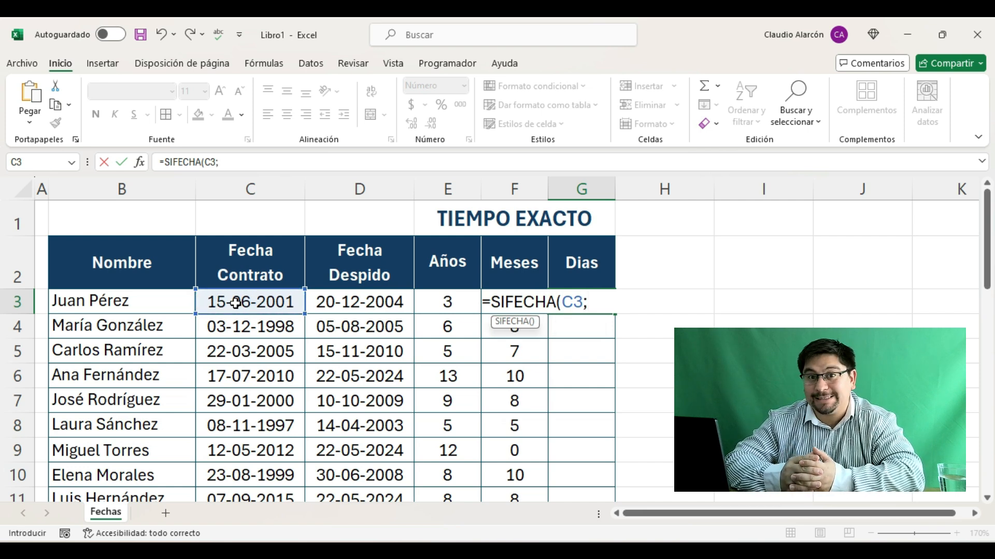
{"action": "left_click", "coordinate": [354, 302]}
{"action": "type", "text": ";"}
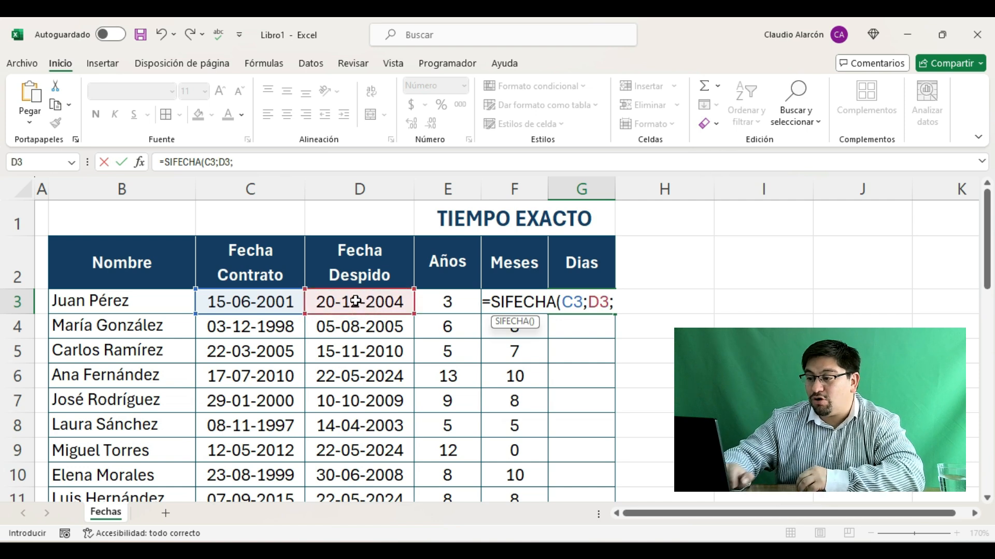
{"action": "type", "text": "\""}
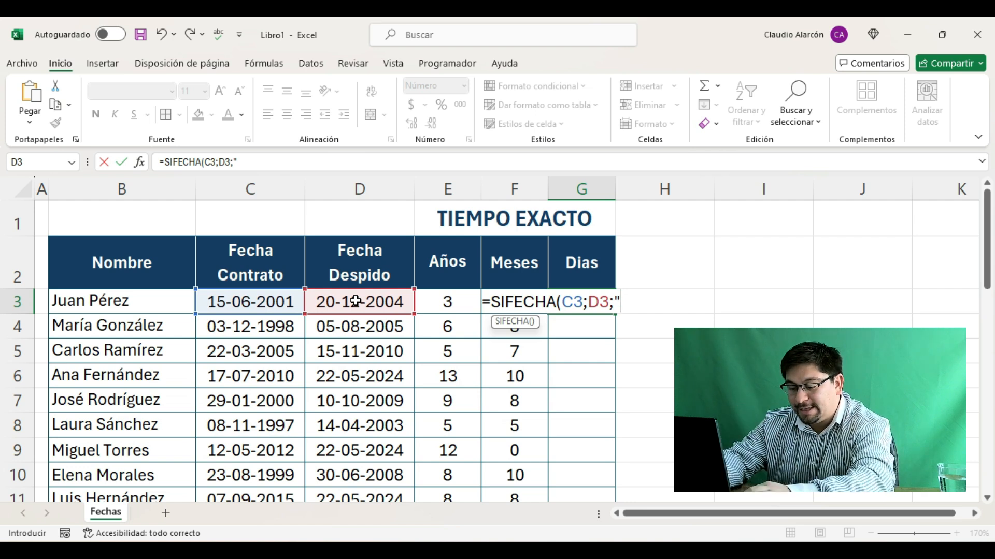
{"action": "type", "text": "md\")"}
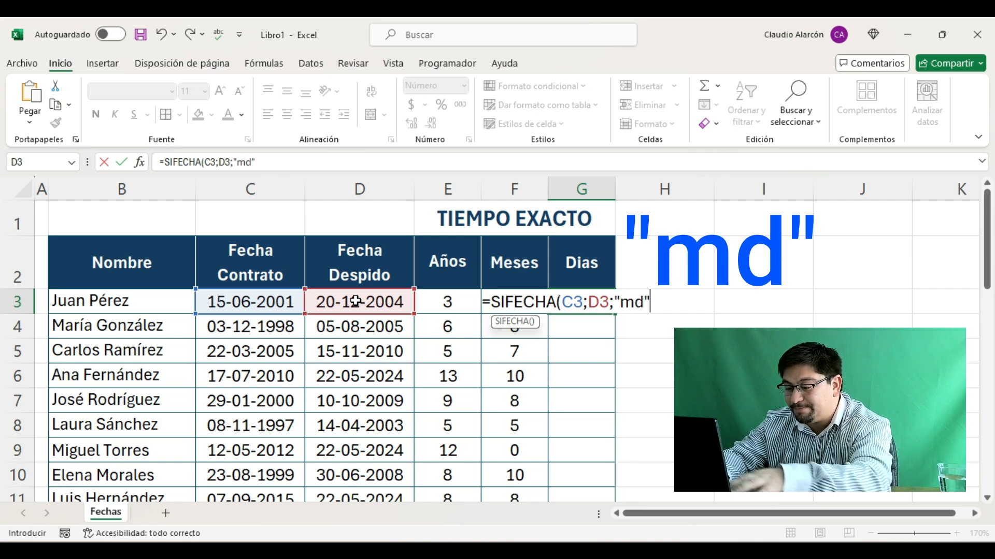
{"action": "left_click", "coordinate": [637, 302]}
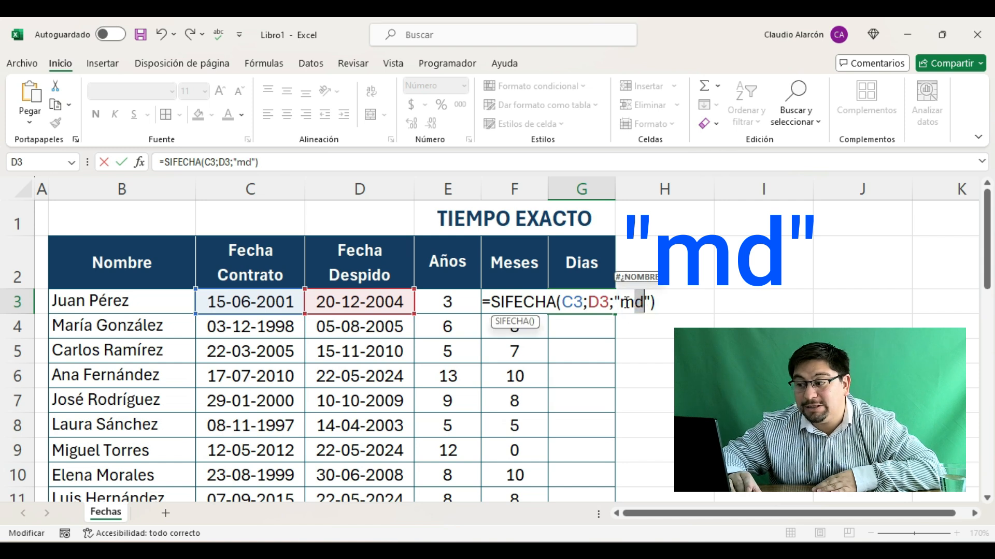
{"action": "left_click_drag", "start_coordinate": [624, 302], "coordinate": [636, 302]}
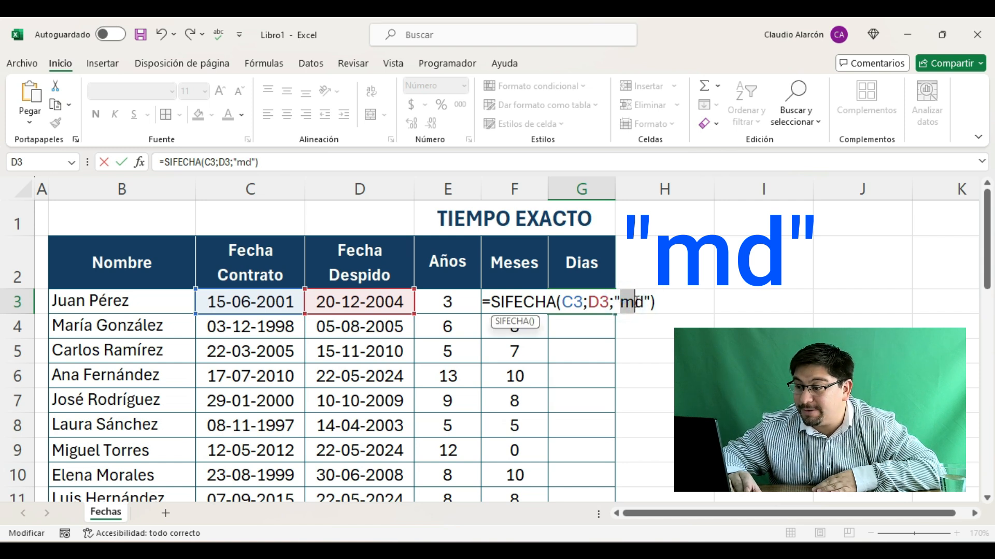
{"action": "left_click", "coordinate": [637, 302]}
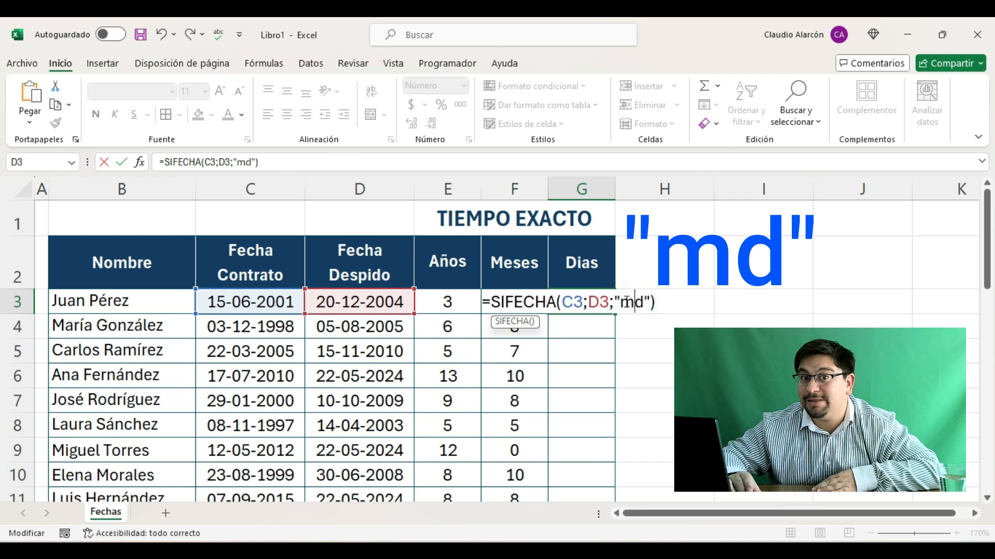
{"action": "key", "text": "Return"}
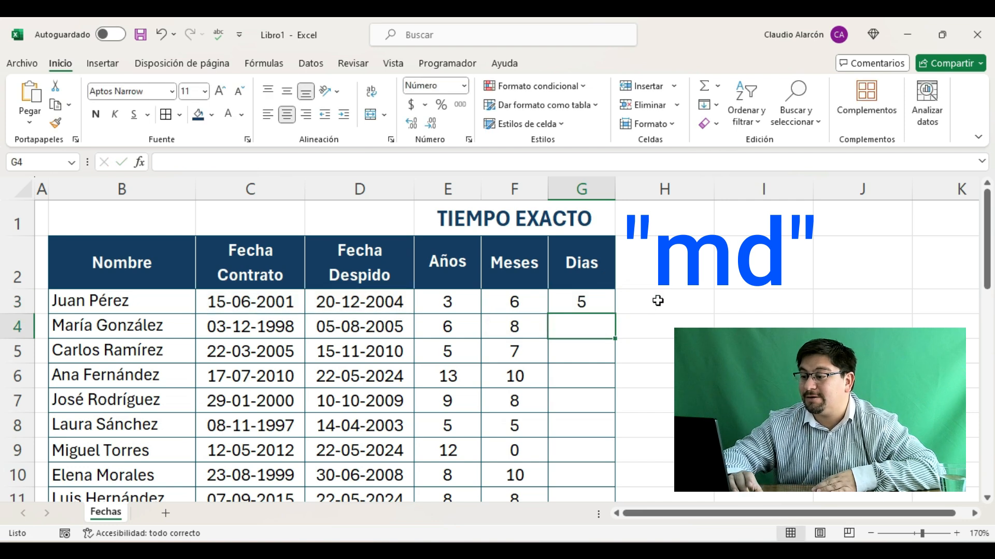
Step: Fill the days formula from G3 down the whole Dias column
{"action": "left_click", "coordinate": [590, 301]}
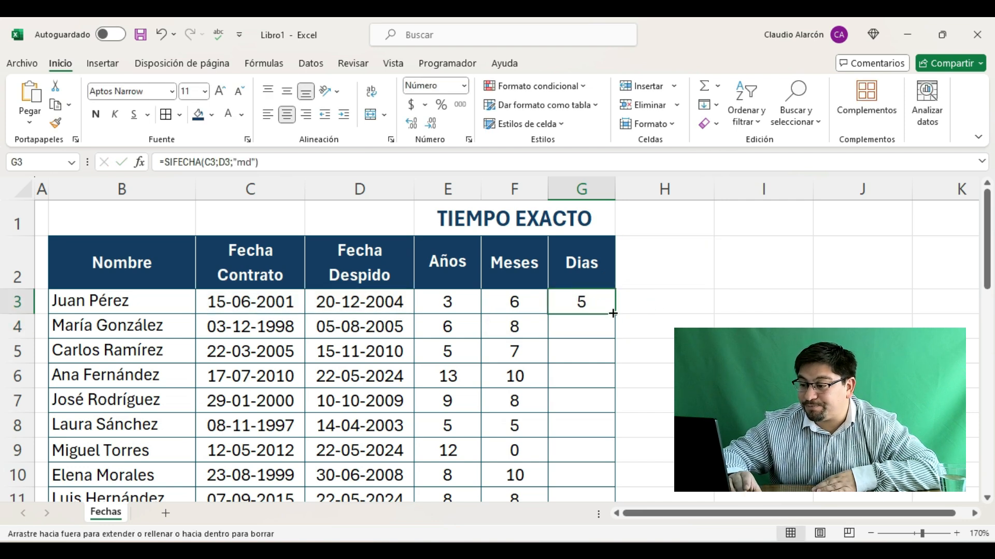
{"action": "double_click", "coordinate": [612, 314]}
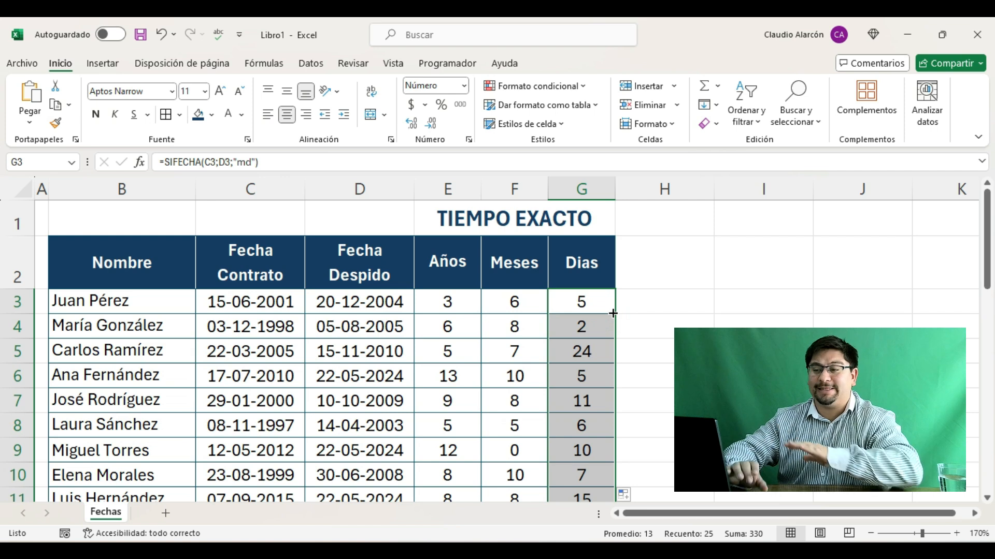
Step: Review the TIEMPO EXACTO results, checking the years, months and days calculated for the employee in row 7
{"action": "left_click", "coordinate": [537, 222]}
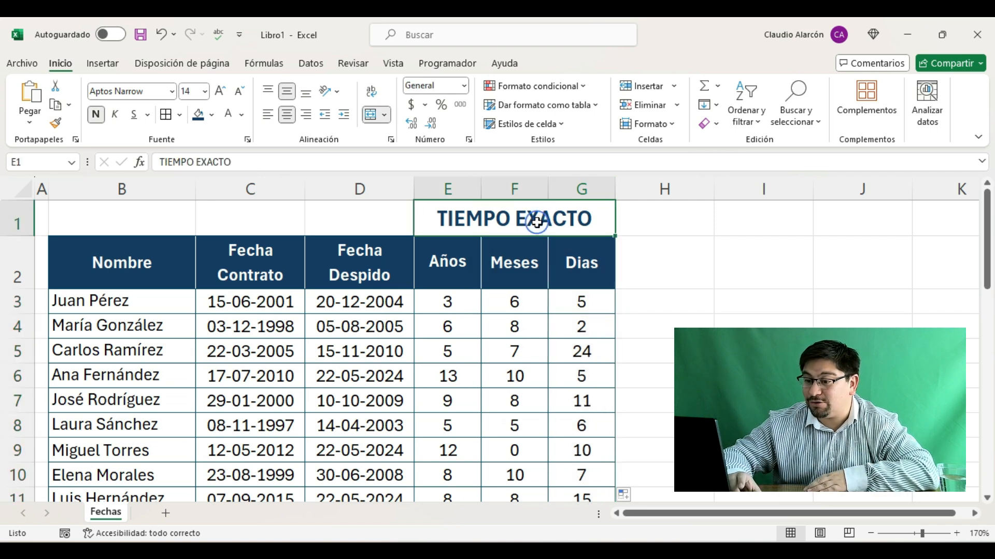
{"action": "left_click", "coordinate": [154, 296]}
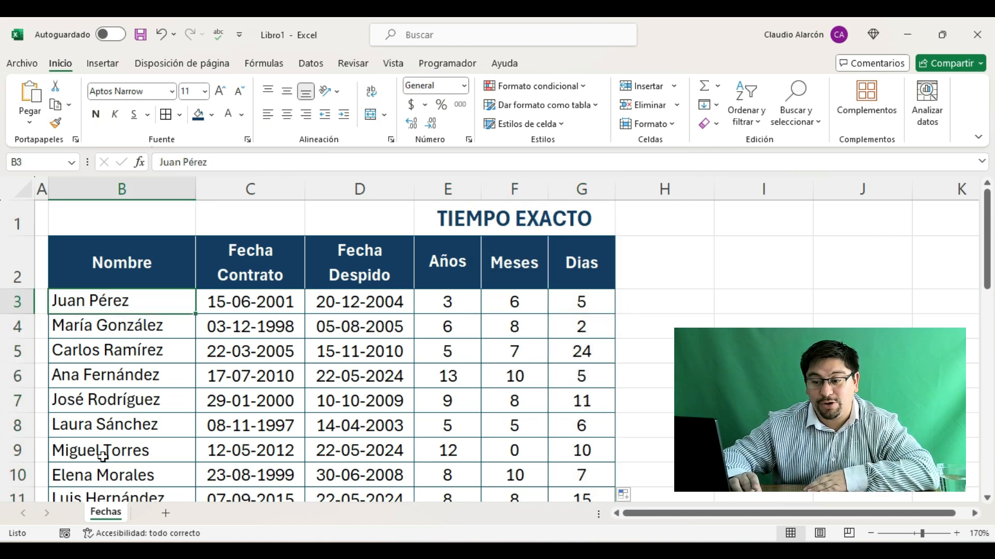
{"action": "left_click", "coordinate": [17, 400]}
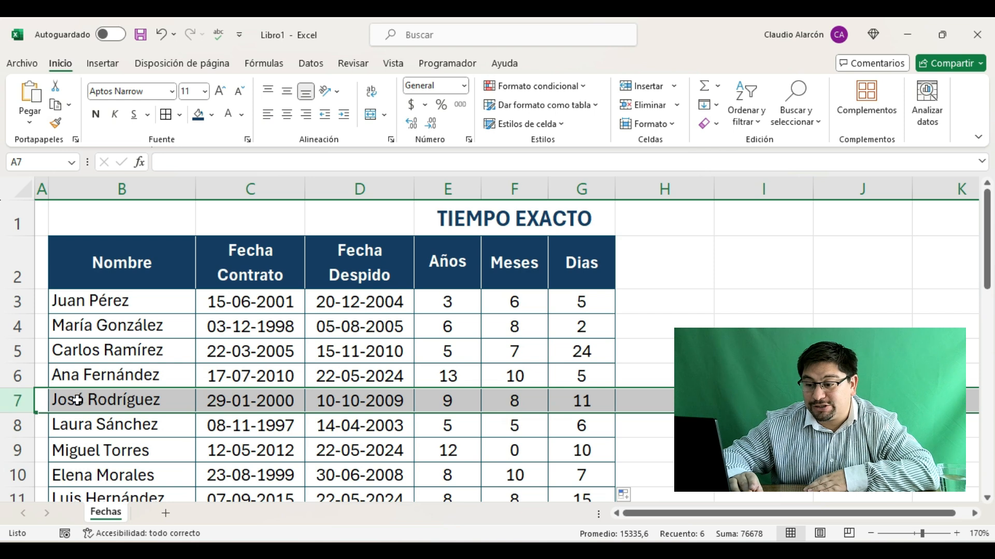
{"action": "left_click", "coordinate": [448, 399]}
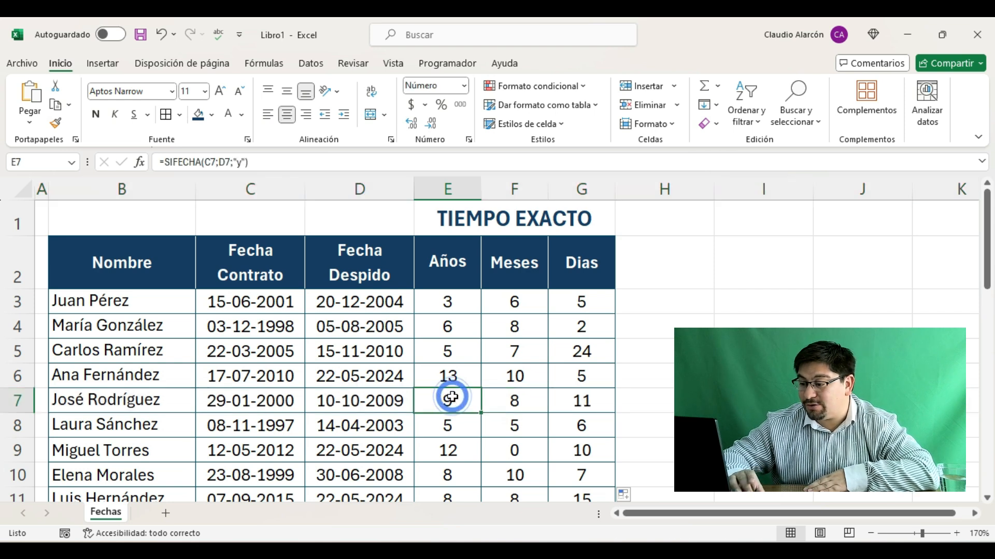
{"action": "left_click", "coordinate": [514, 399]}
{"action": "left_click", "coordinate": [581, 402]}
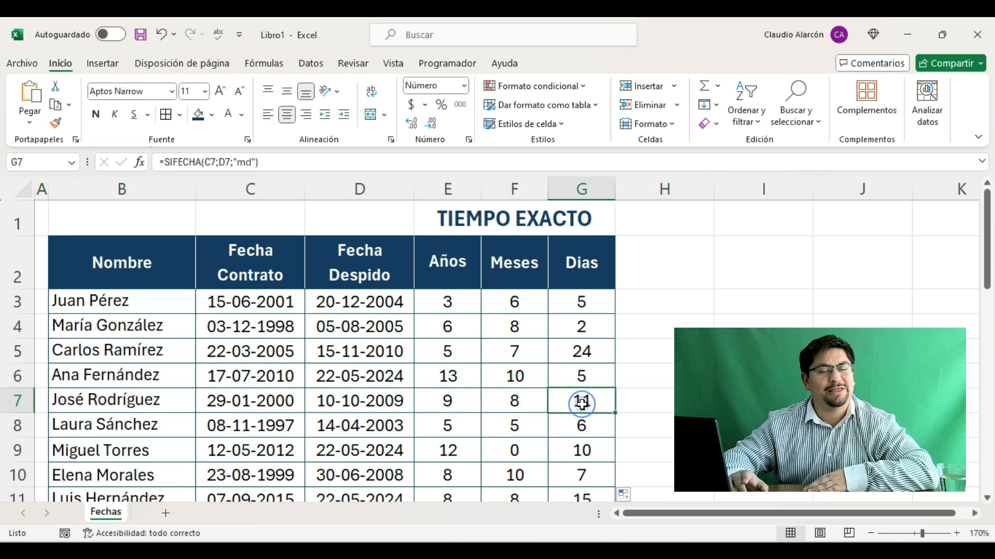